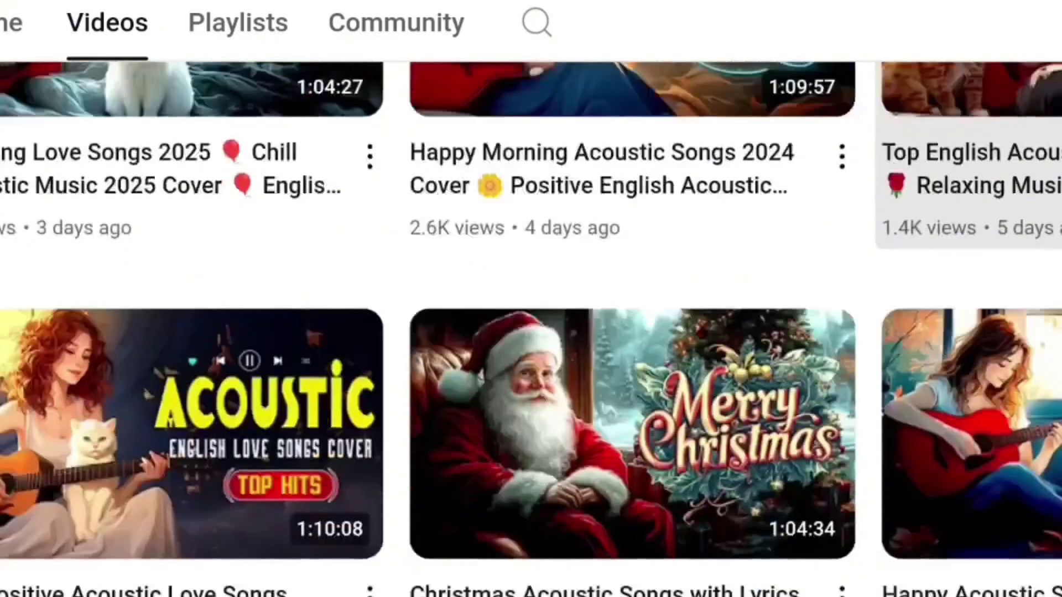
Examine the uploads of several YouTube channels covering acoustic songs, AI-animated Bible stories and no-copyright background music.
scroll(531, 332, down, 10)
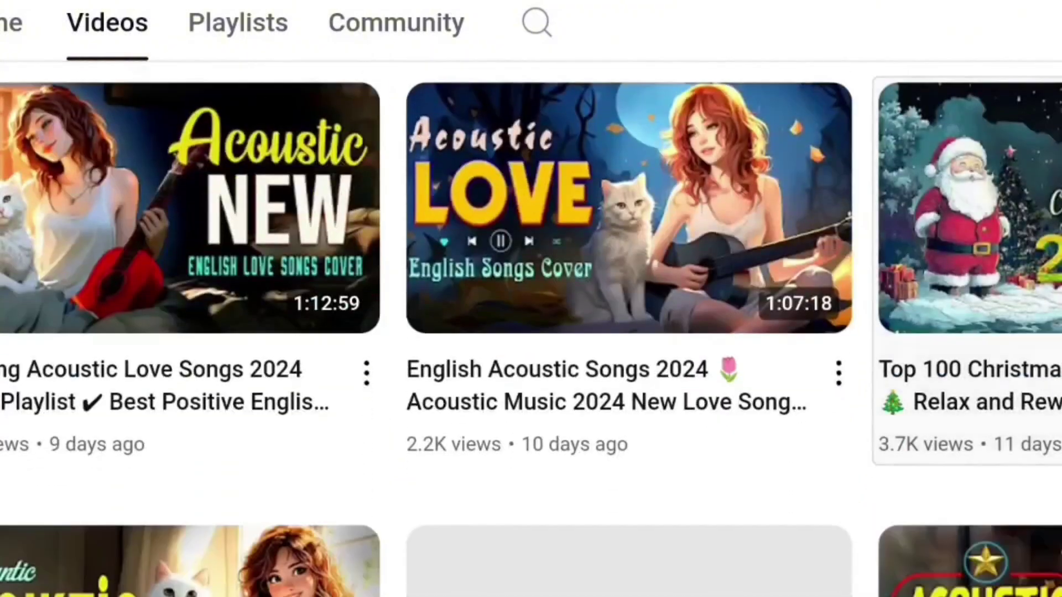
scroll(531, 331, down, 5)
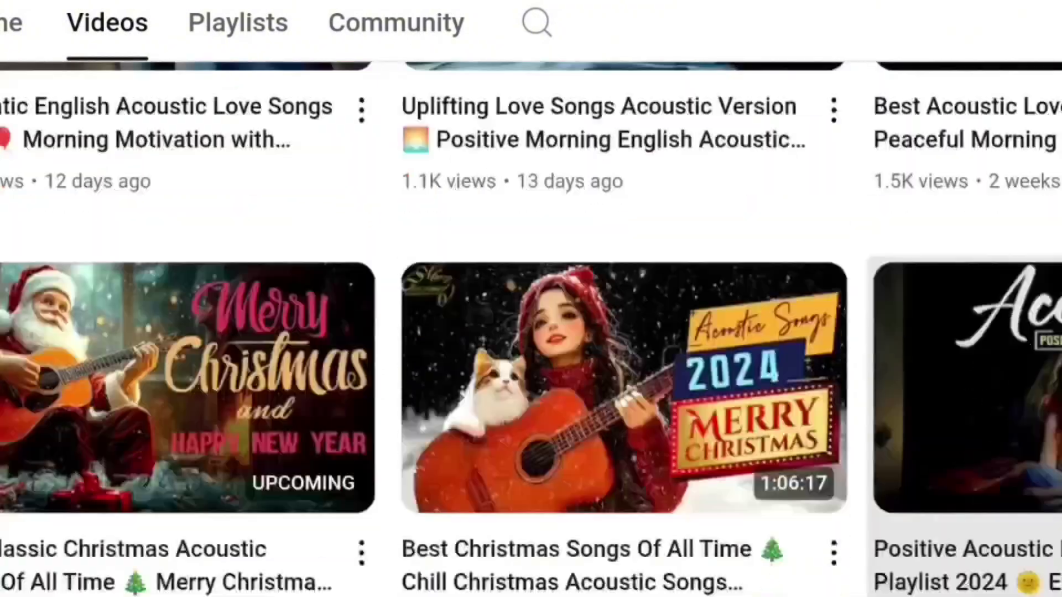
scroll(531, 332, down, 10)
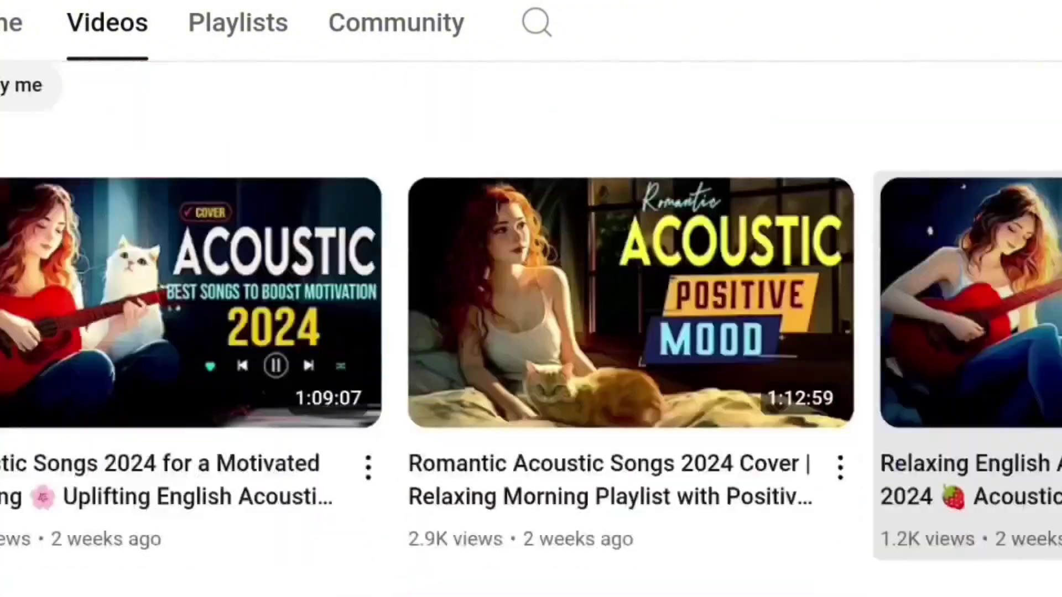
scroll(530, 332, down, 10)
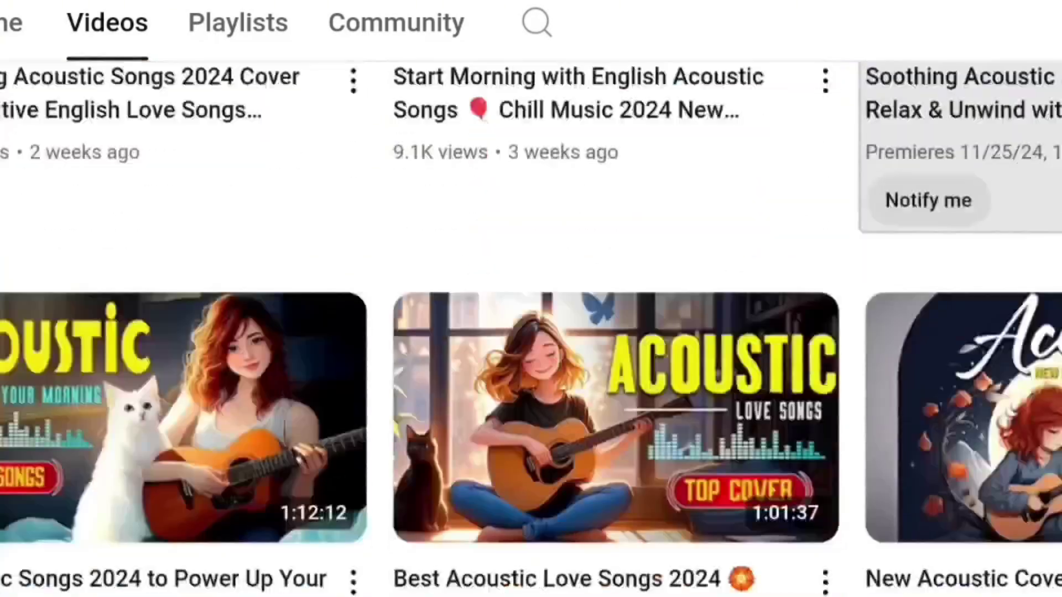
scroll(531, 331, down, 5)
scroll(531, 331, down, 3)
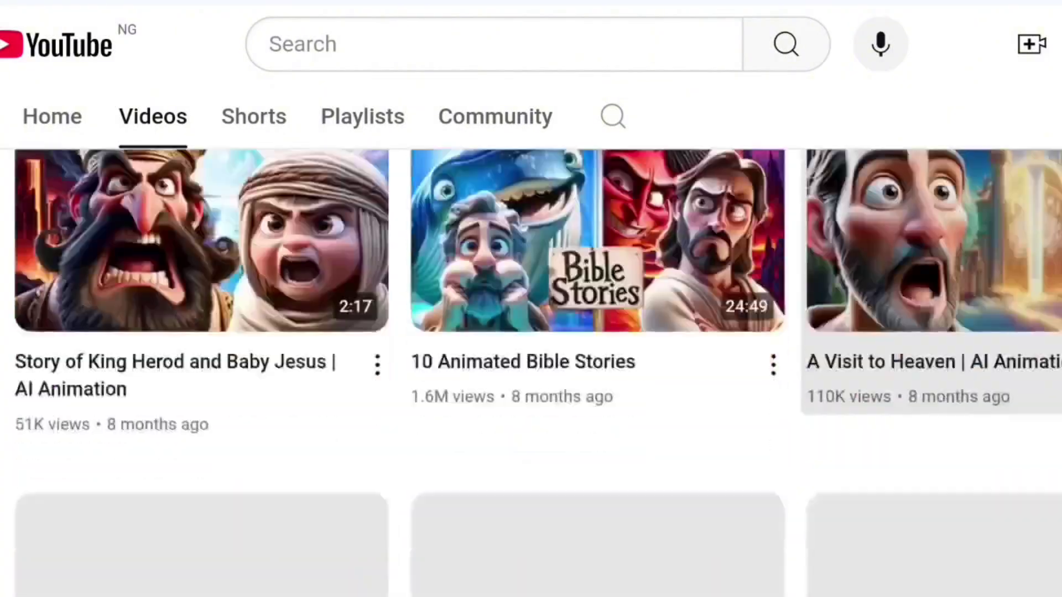
scroll(531, 365, down, 3)
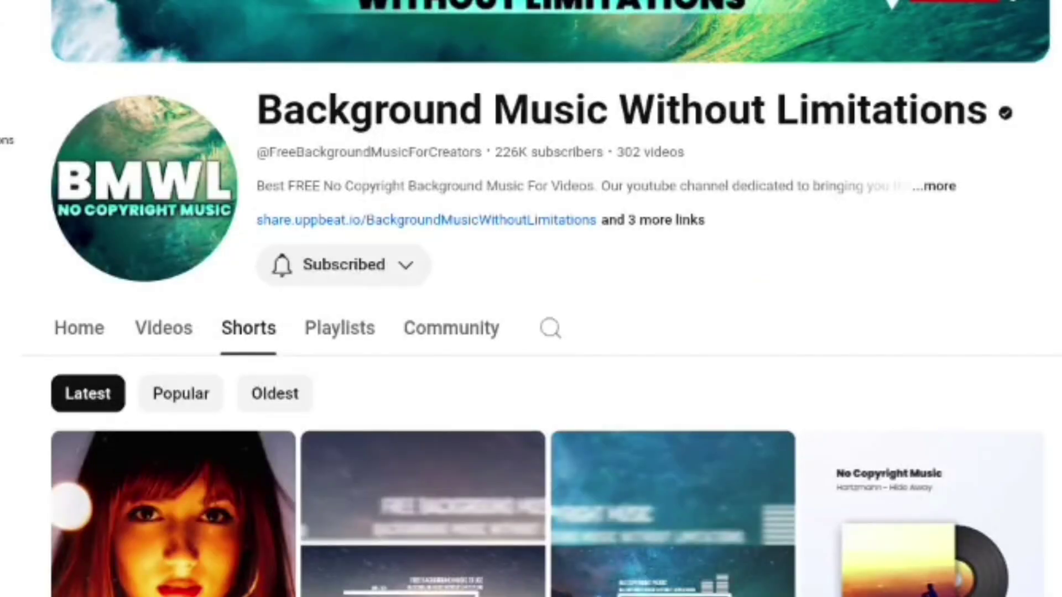
scroll(530, 332, down, 6)
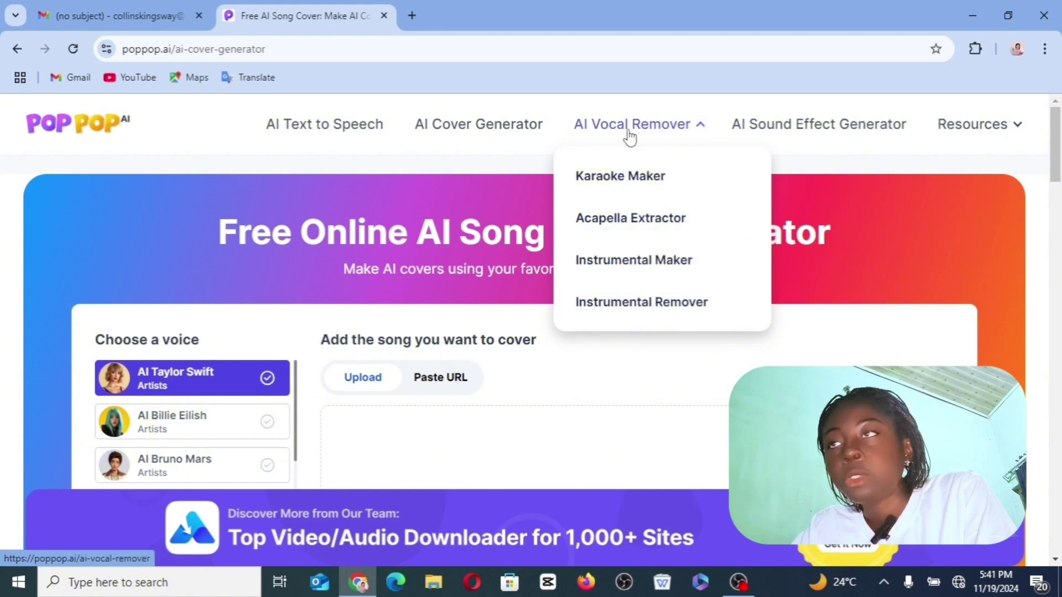
click(413, 16)
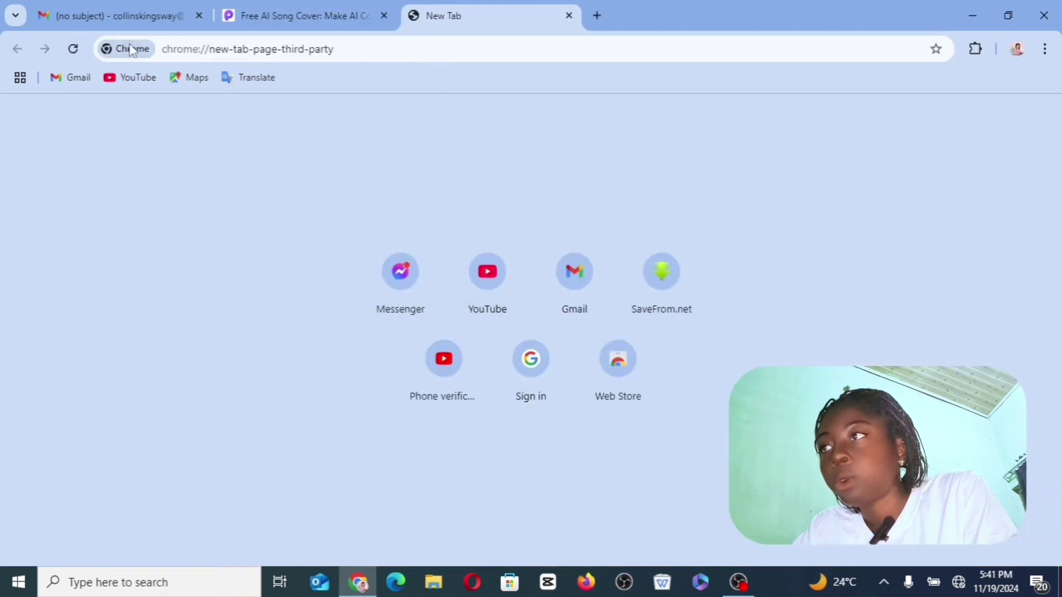
click(136, 81)
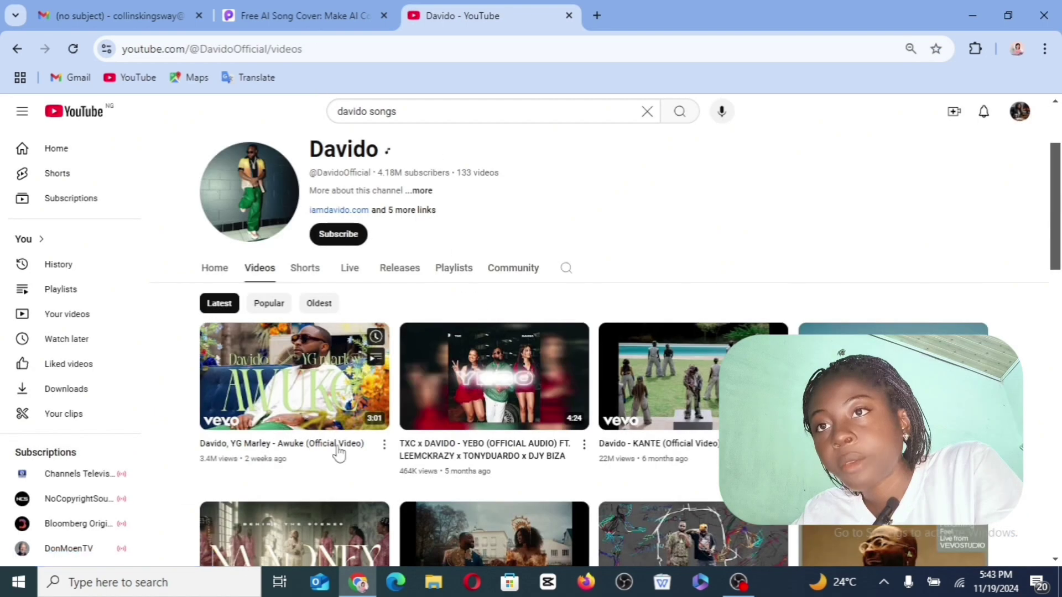
click(385, 446)
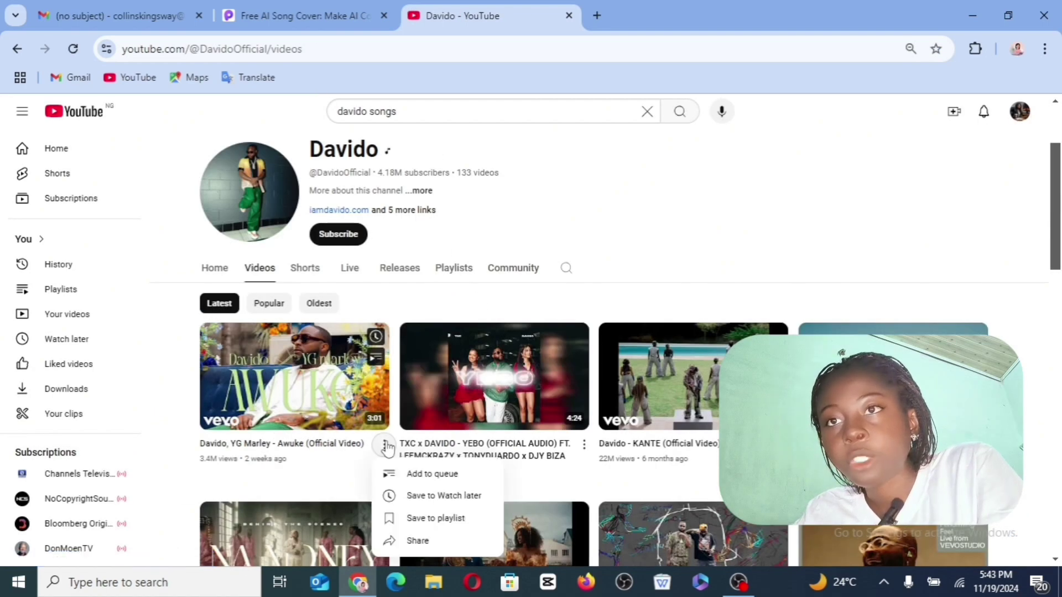
click(417, 541)
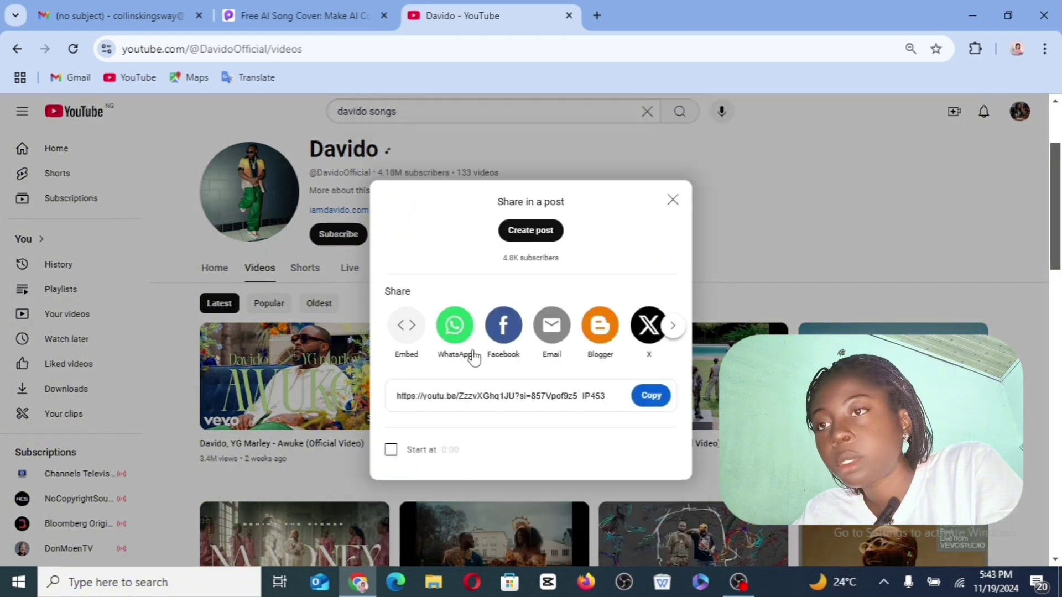
Return to the PopPop AI site and open its AI Vocal Remover.
click(277, 16)
mouse_move(586, 113)
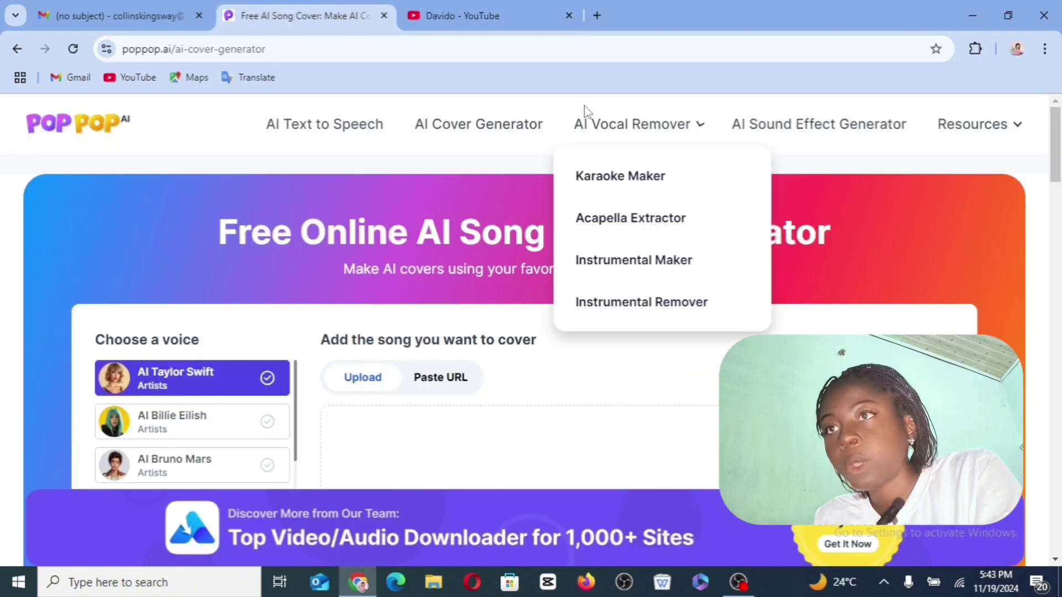
click(617, 126)
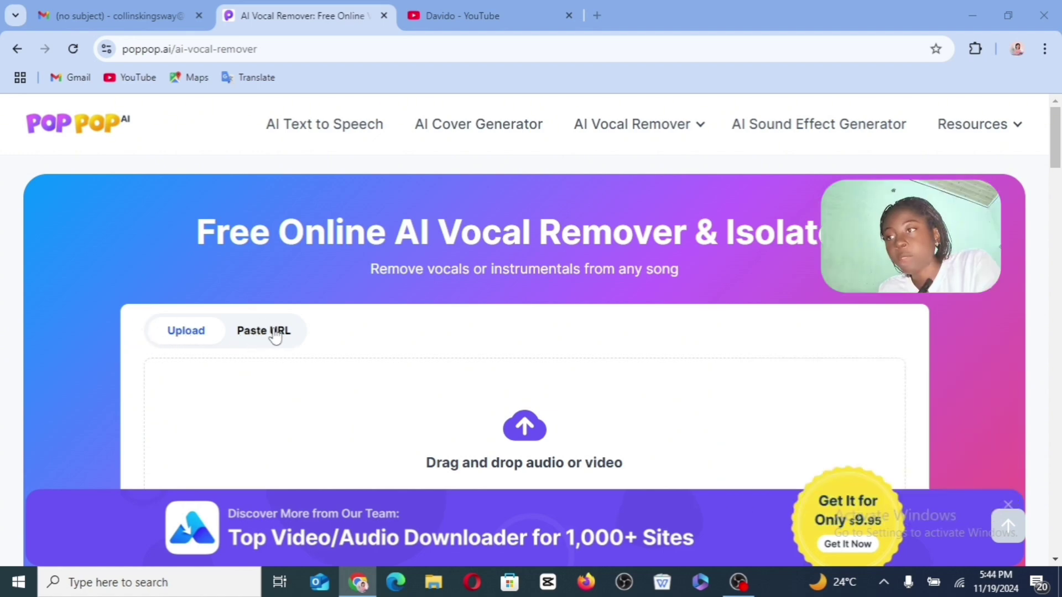
Upload the "davido music" file from Downloads to the vocal remover and save all the separated tracks.
click(275, 335)
scroll(327, 339, down, 2)
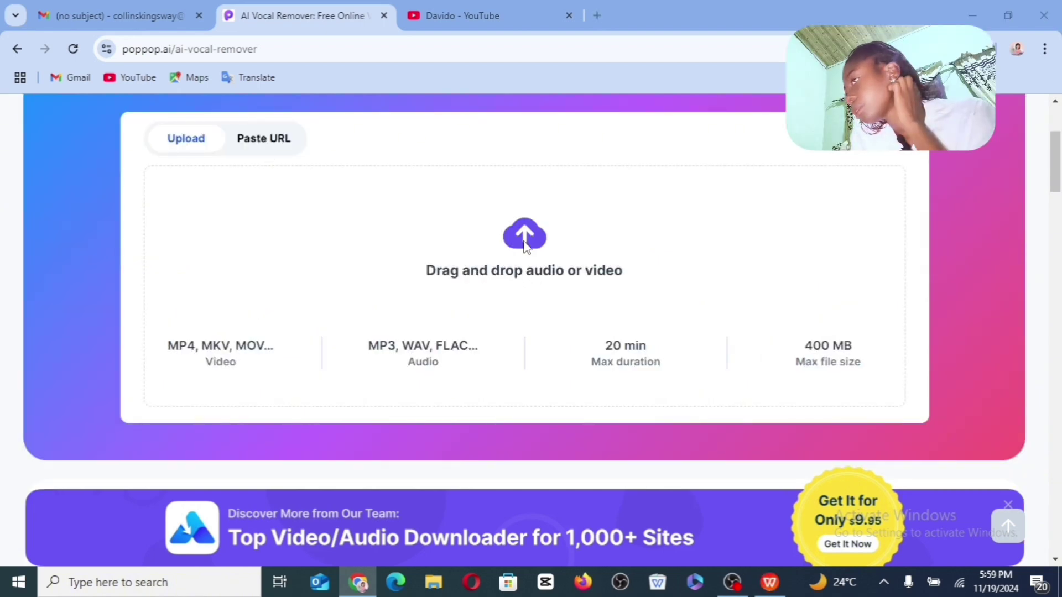
click(530, 280)
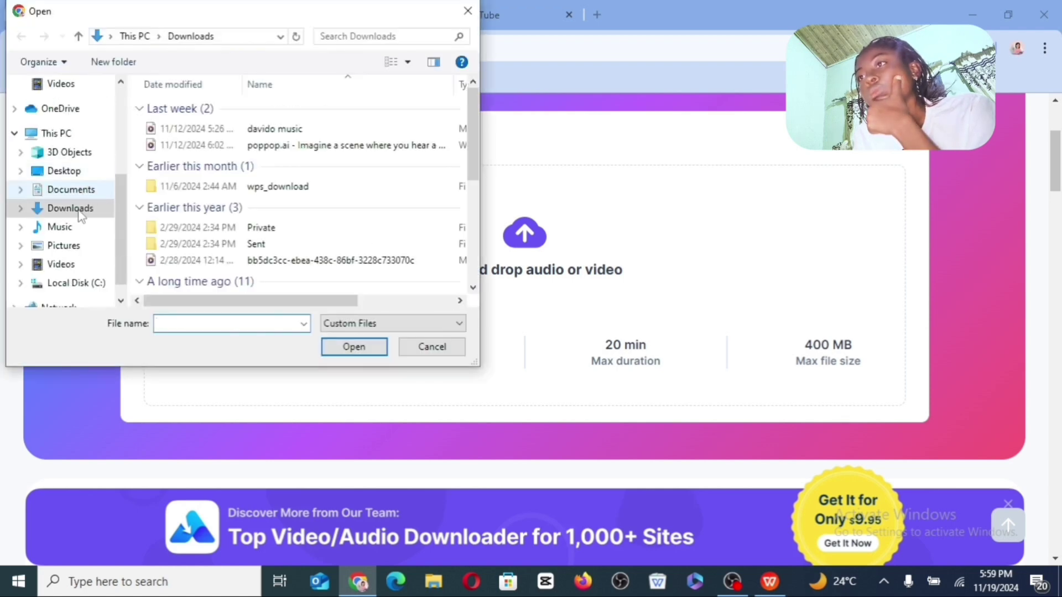
click(75, 216)
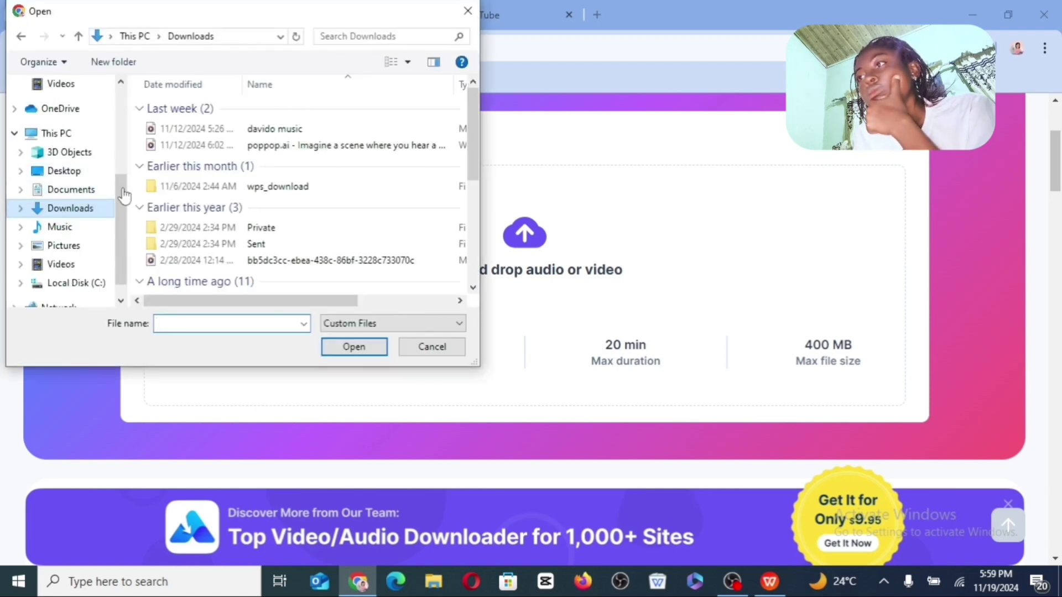
click(275, 130)
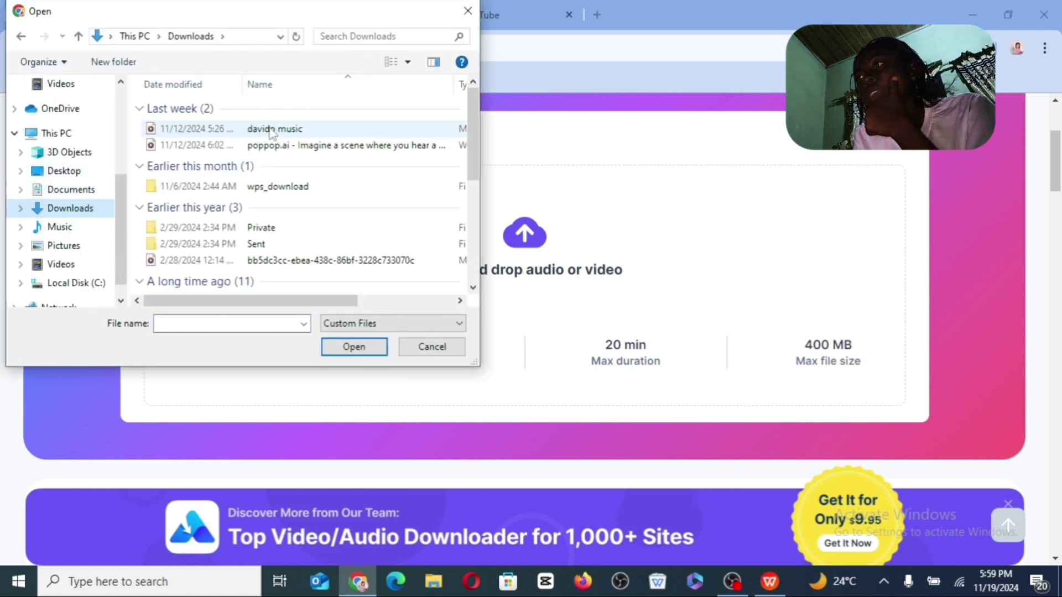
click(354, 347)
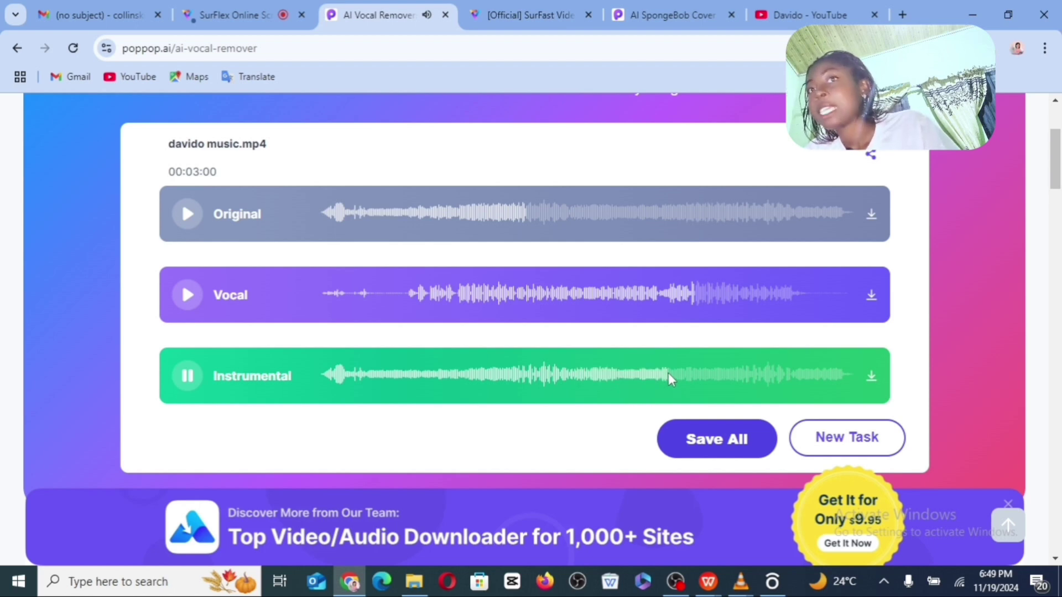
click(716, 438)
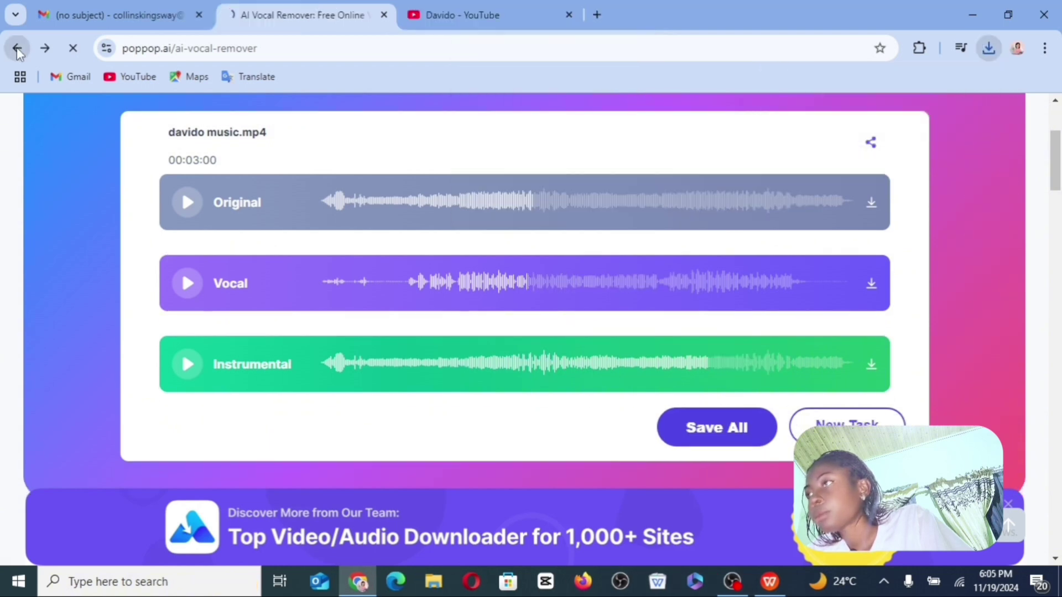
Go back to the AI Cover Generator and choose the AI Taylor Swift voice.
click(16, 48)
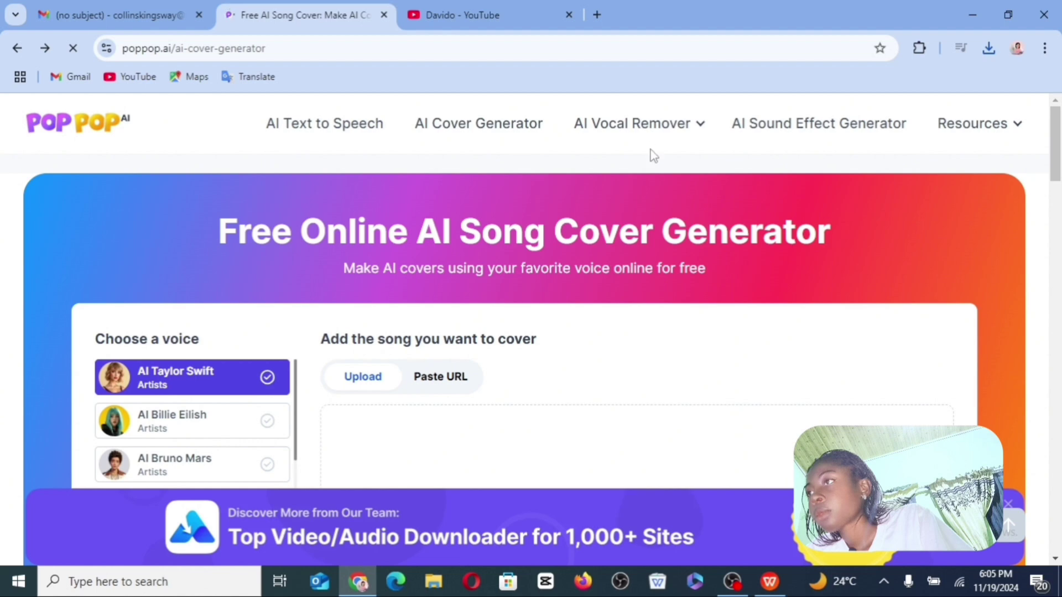
mouse_move(702, 126)
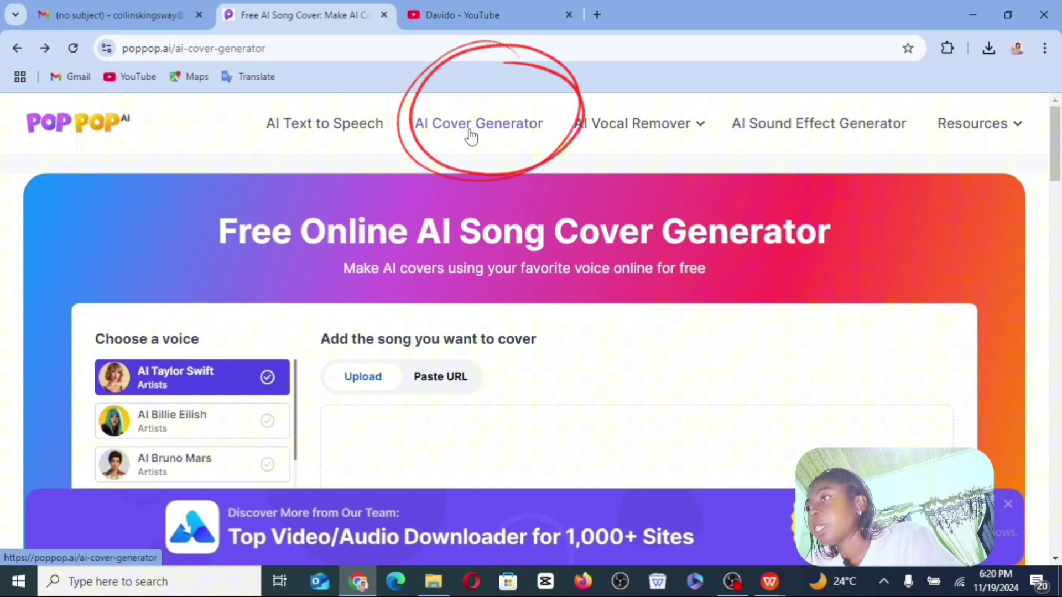
click(505, 129)
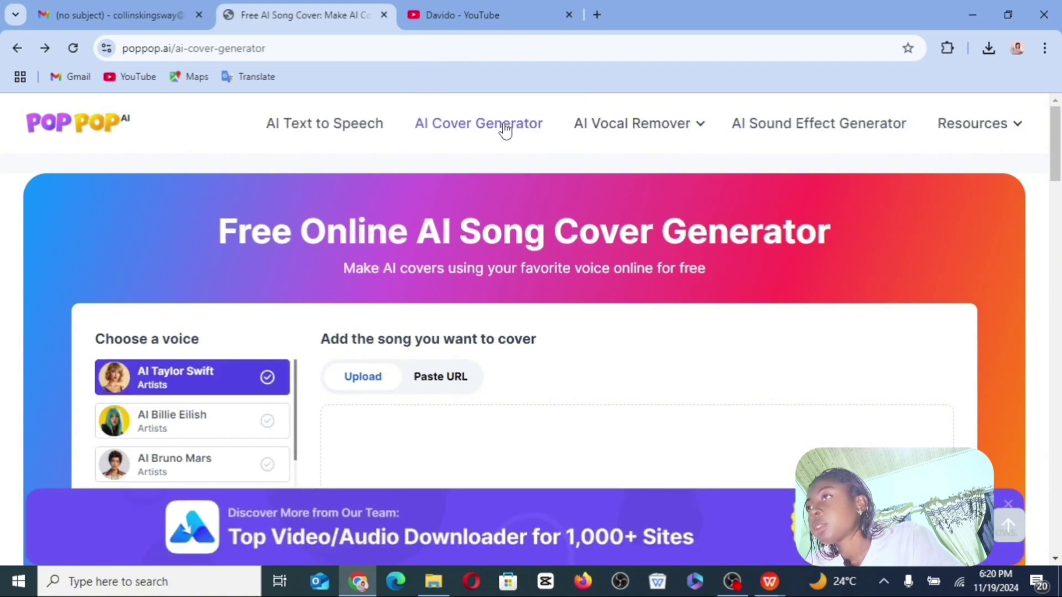
scroll(398, 330, down, 3)
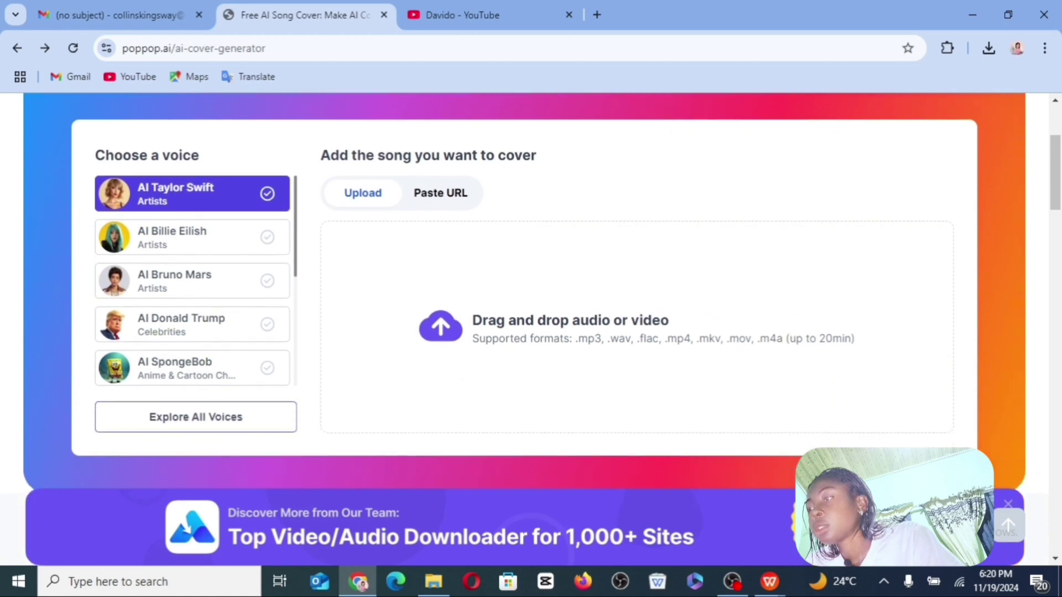
click(151, 200)
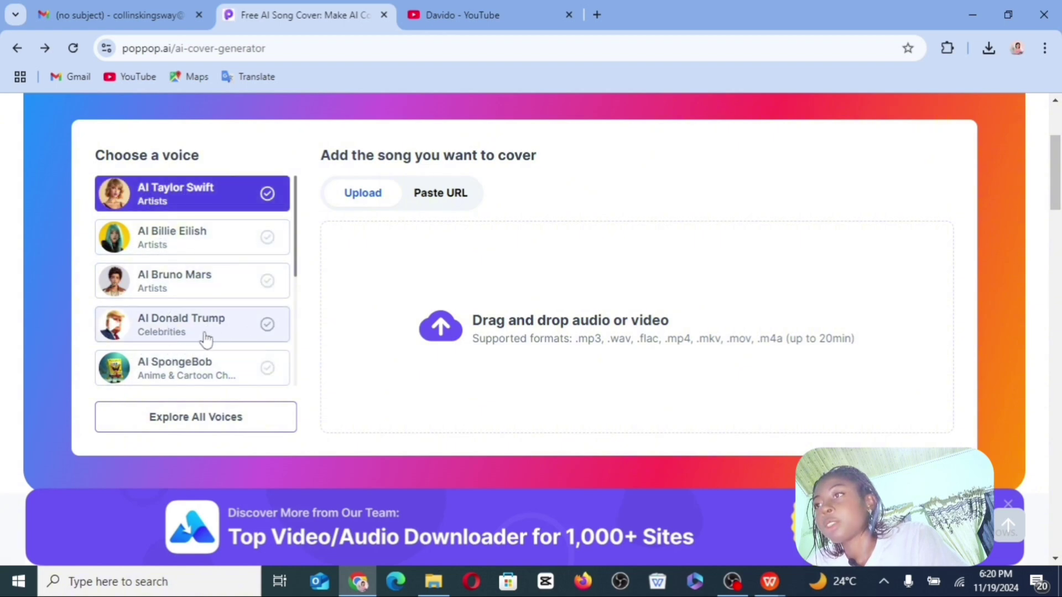
Explore the full AI voice library and play the AI Squidward voice sample.
click(192, 430)
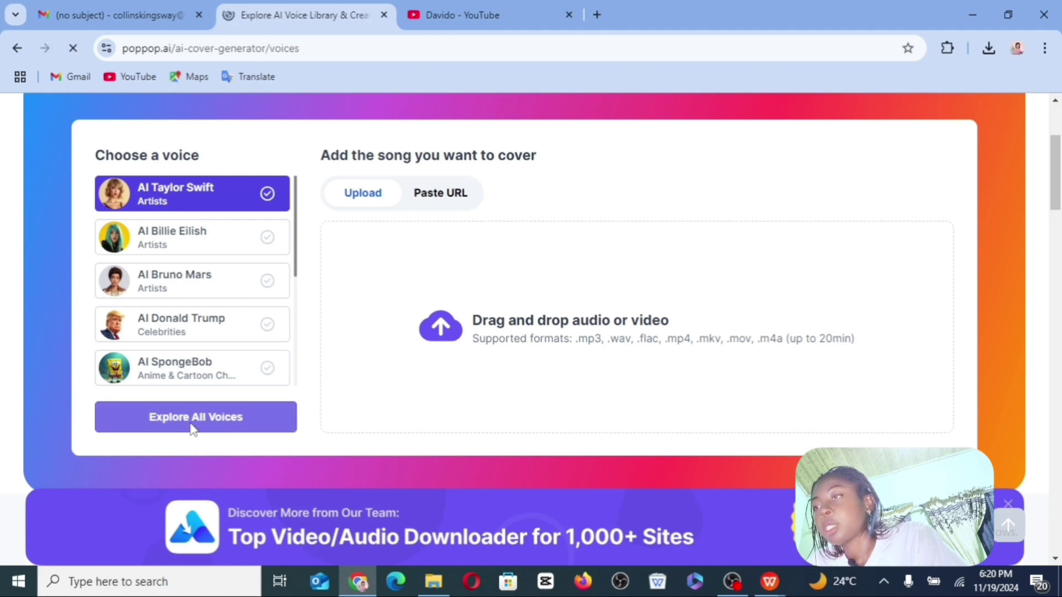
scroll(190, 430, down, 10)
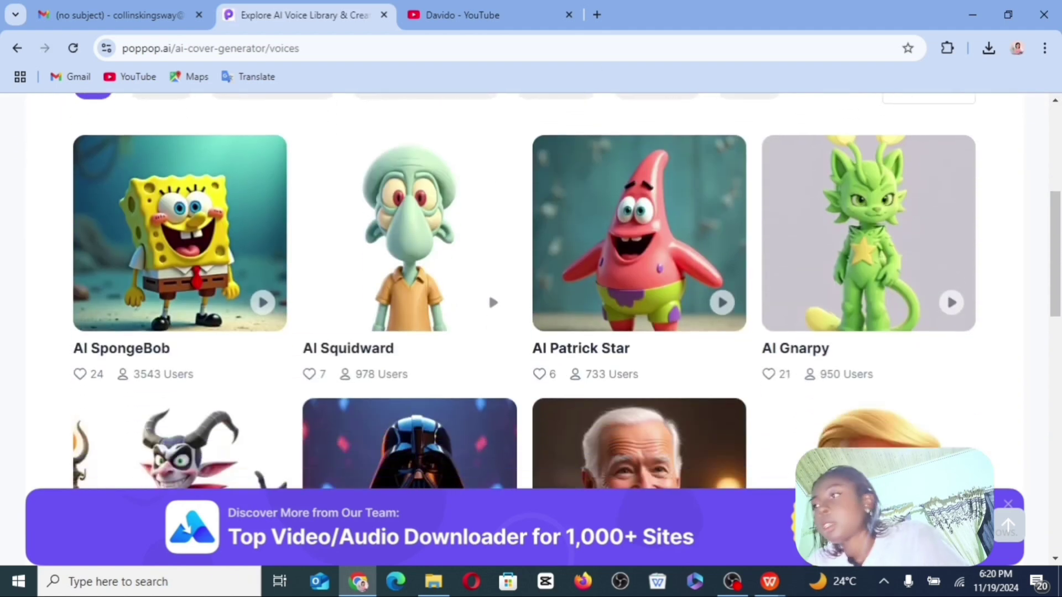
scroll(566, 329, down, 5)
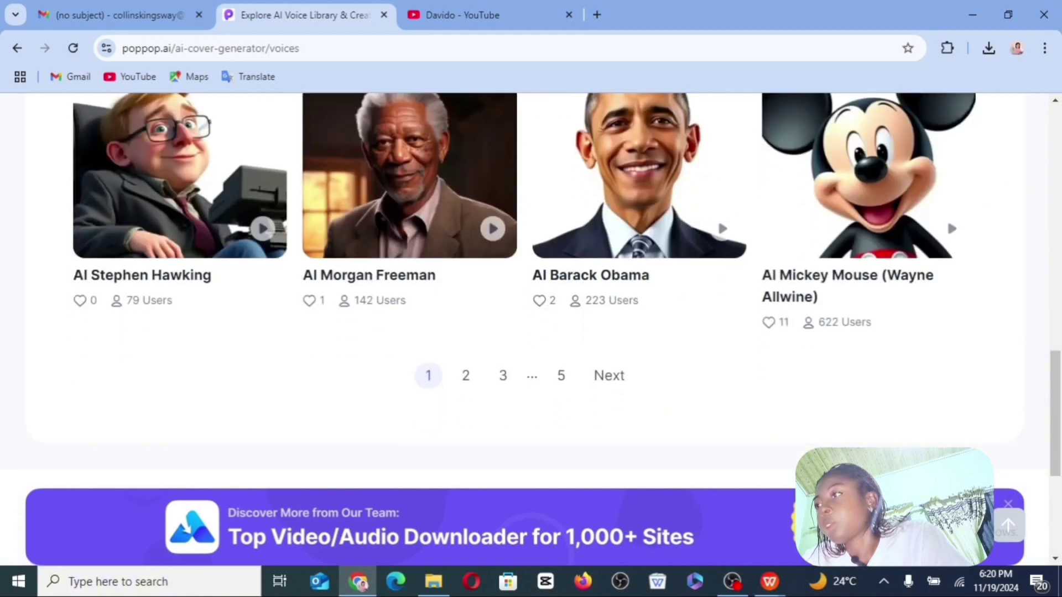
scroll(566, 329, up, 4)
scroll(593, 330, up, 8)
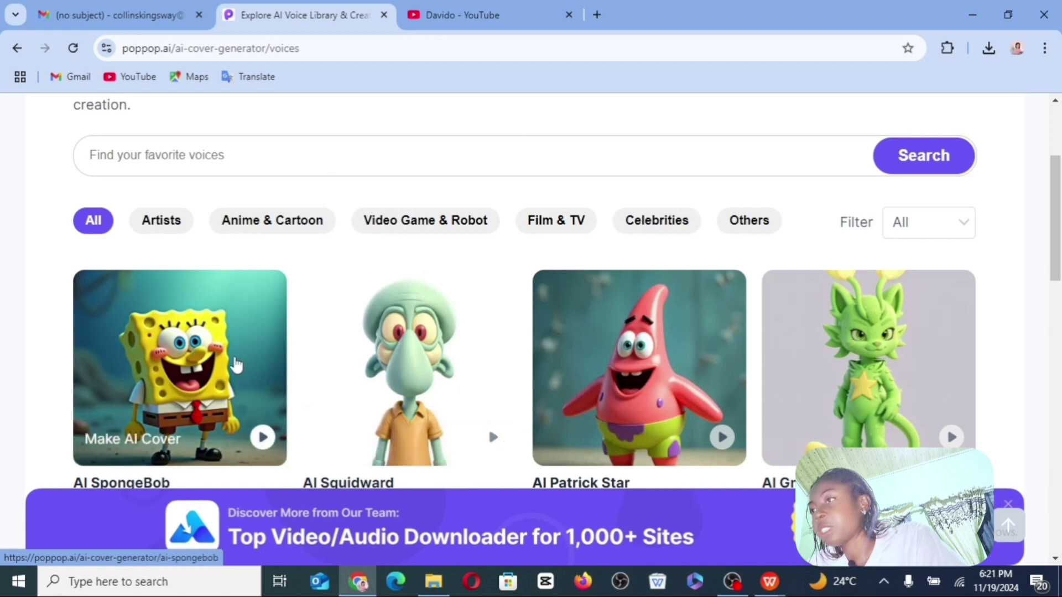
scroll(496, 334, down, 2)
click(493, 326)
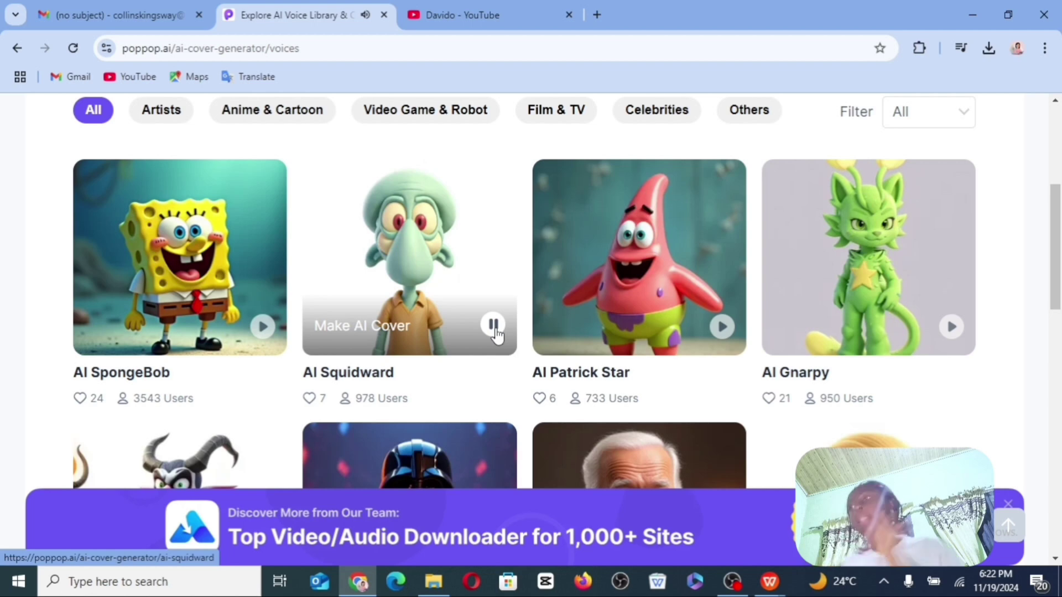
Play the AI Morgan Freeman voice sample in the voice library.
scroll(691, 293, down, 5)
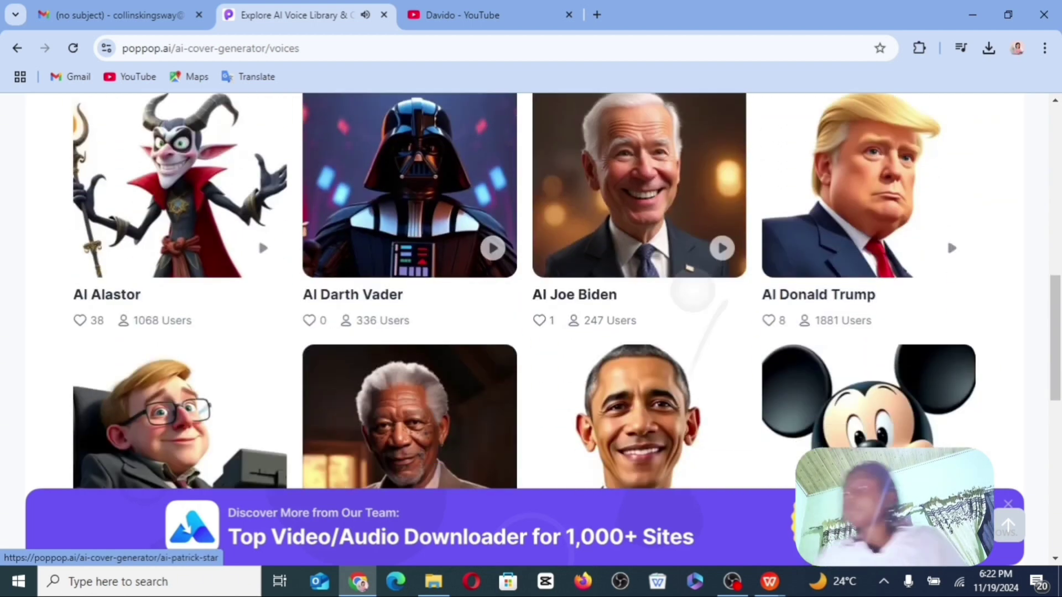
scroll(677, 416, down, 3)
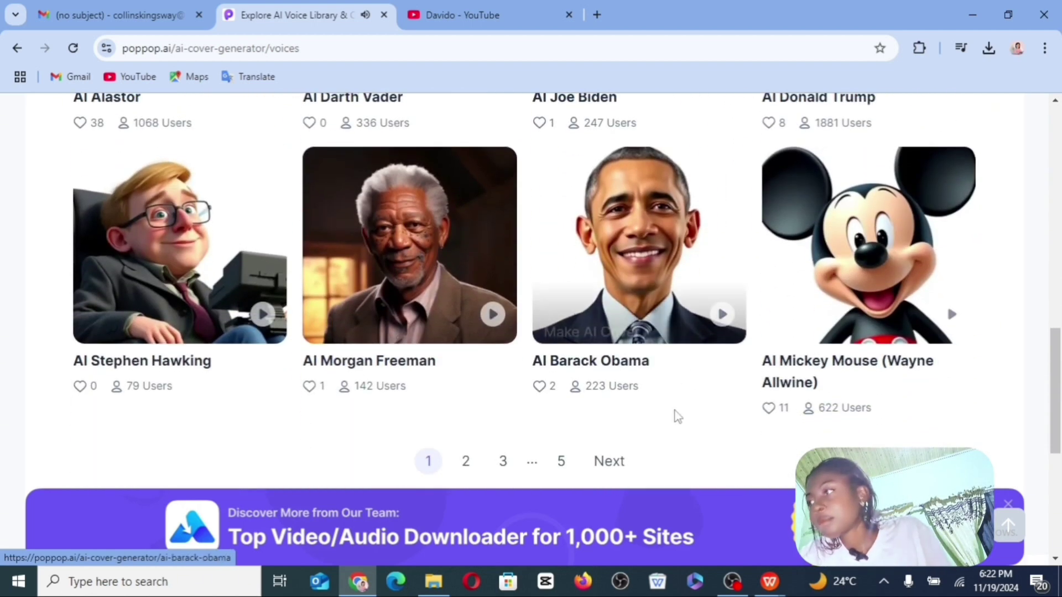
click(492, 314)
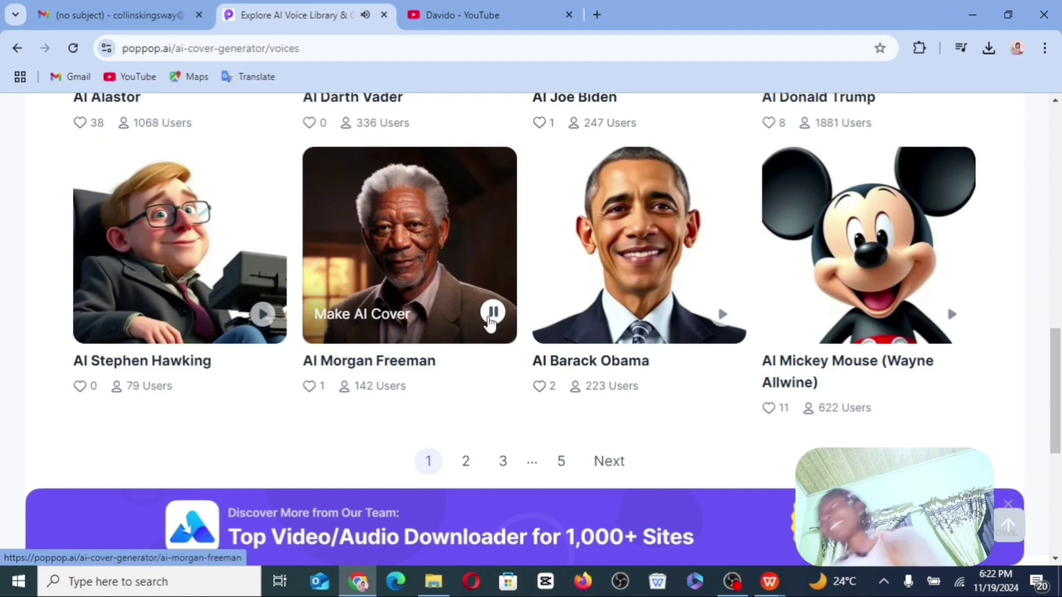
Filter the voice library to the Film & TV category.
scroll(489, 322, up, 10)
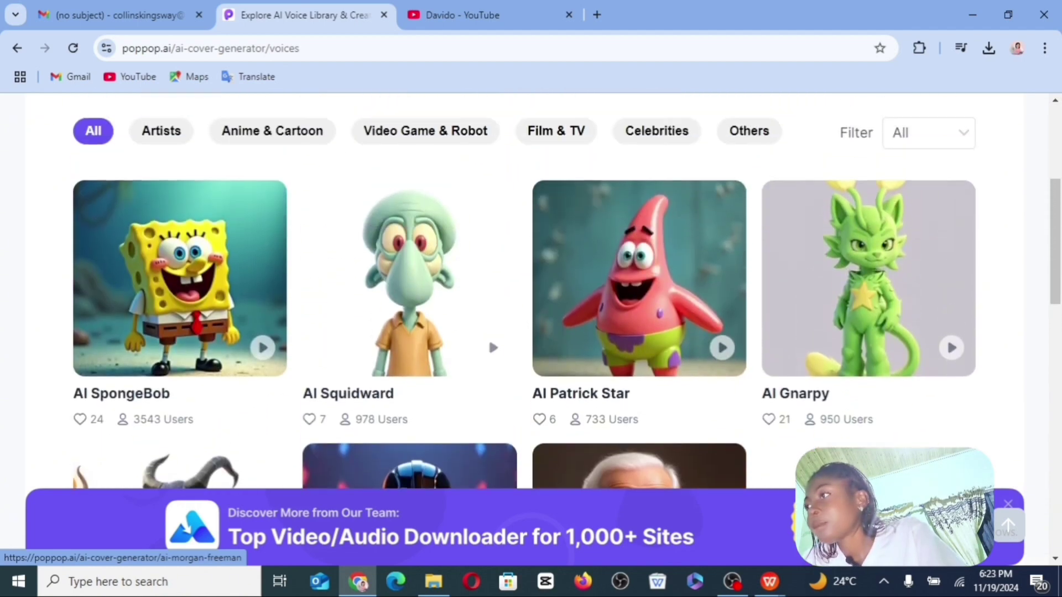
scroll(489, 322, up, 5)
scroll(489, 322, down, 2)
click(556, 267)
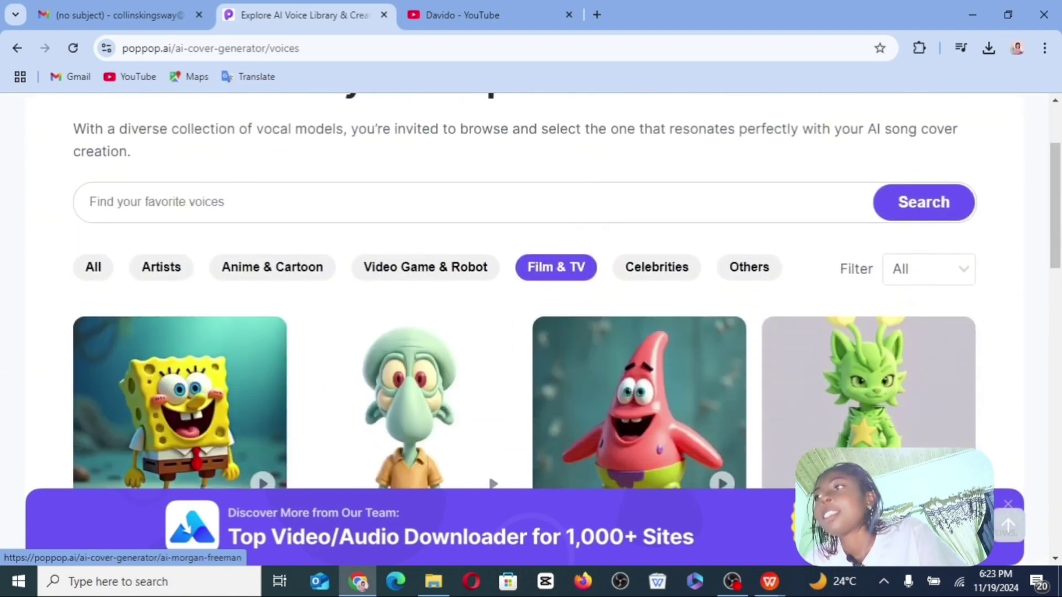
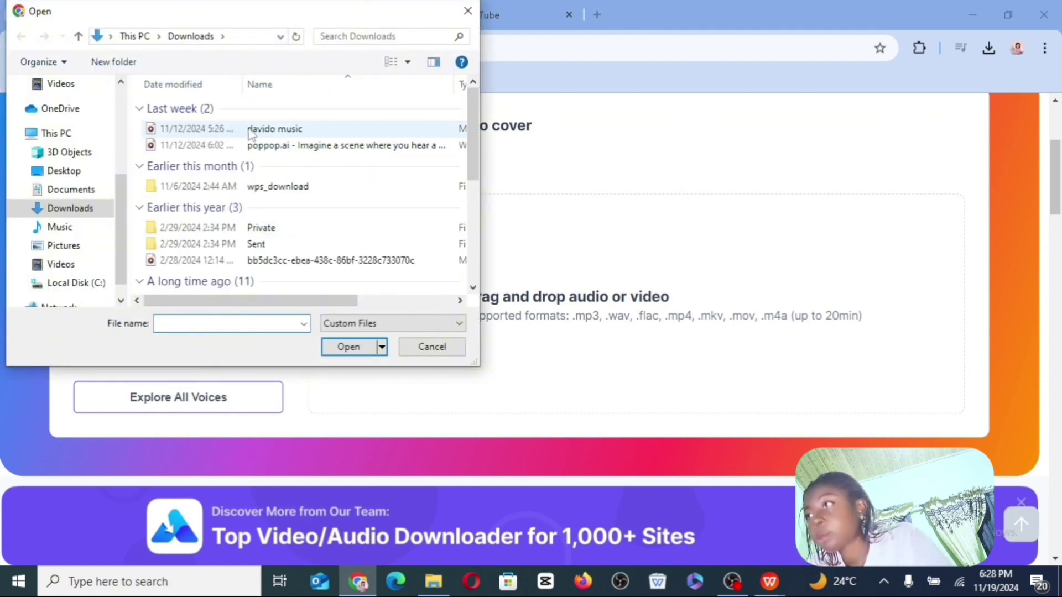
Upload the davido music file from Downloads as the song to cover and play the generated AI SpongeBob cover.
click(254, 128)
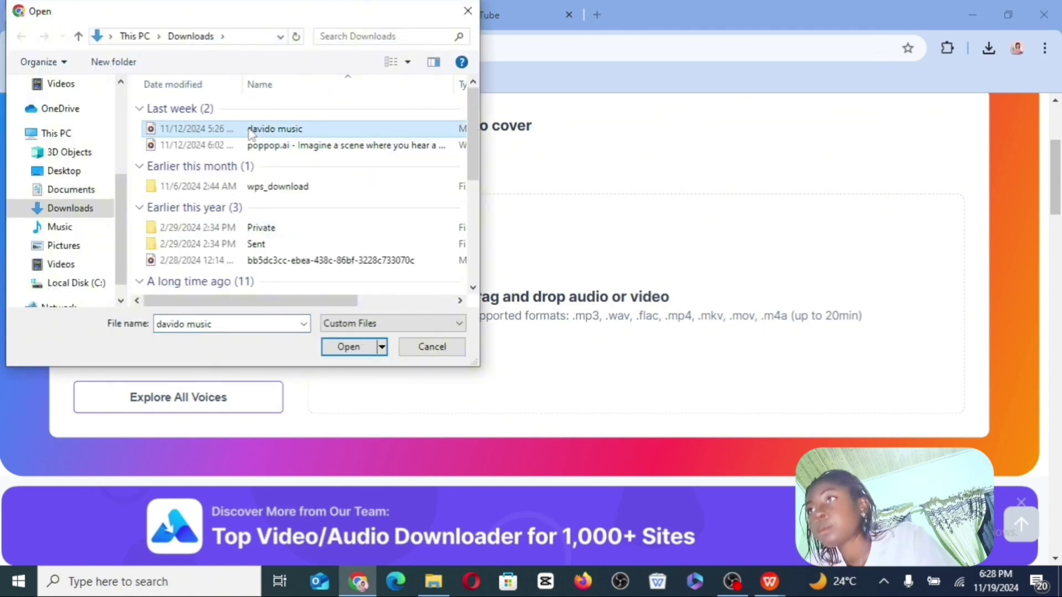
click(348, 346)
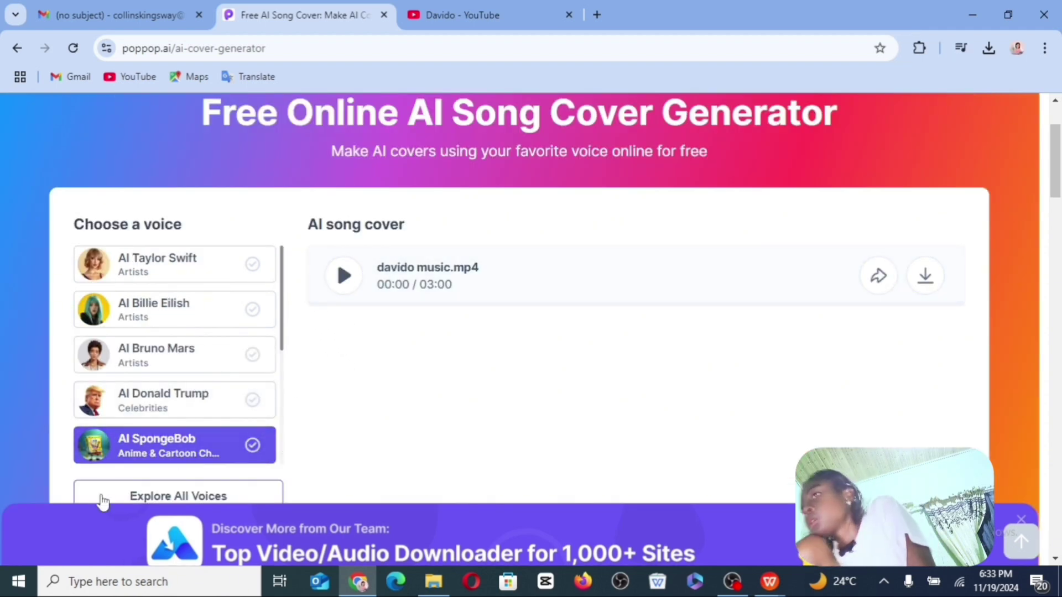
click(345, 276)
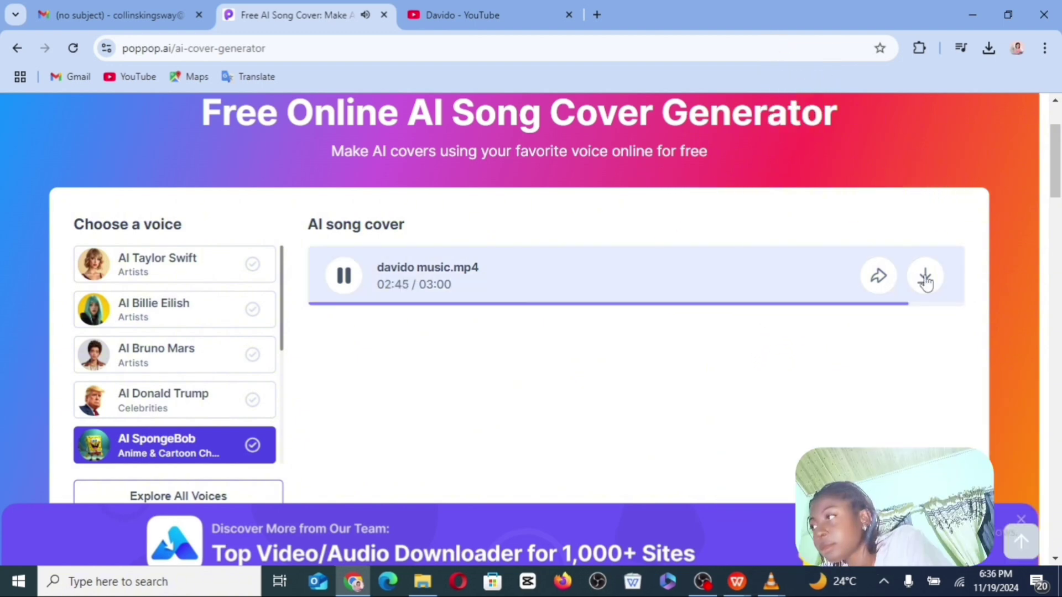
Share the AI SpongeBob song cover to the site's collection page.
click(879, 275)
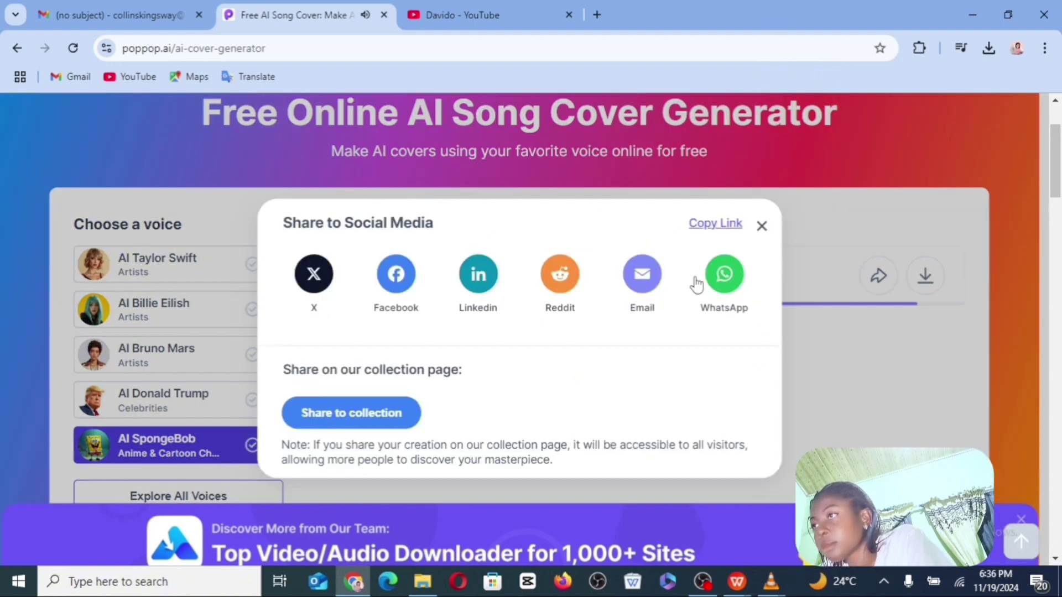
click(383, 413)
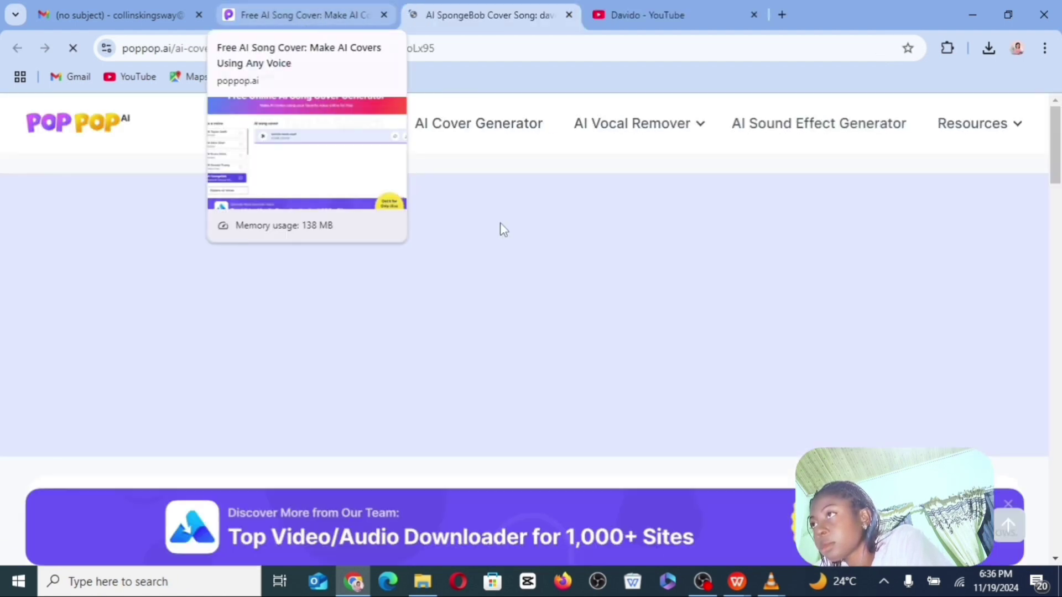
Fill the AI Text to Speech box with the prompts for a lady in heels entering an office and a techy electronic intro.
click(360, 389)
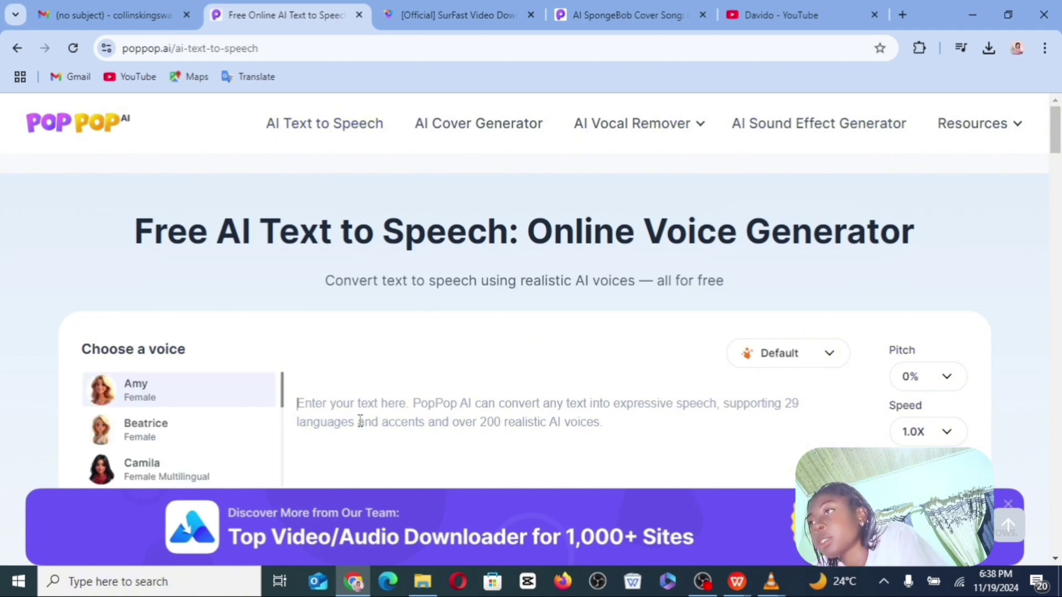
text(a female heels sound effect of a lady walking into an office in 5 seconds, the next 2 seconds should be a sound effect of her having her seat and lastly, the sound effect of the lady typing into her computer)
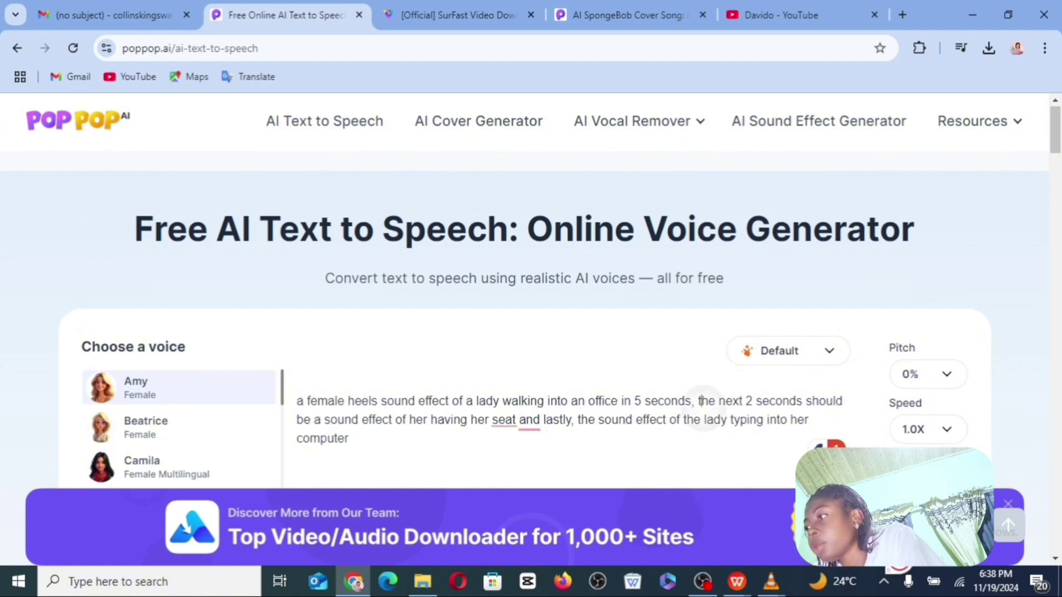
Look over the entered text and the list of available languages and English accents for the voices.
scroll(607, 402, down, 5)
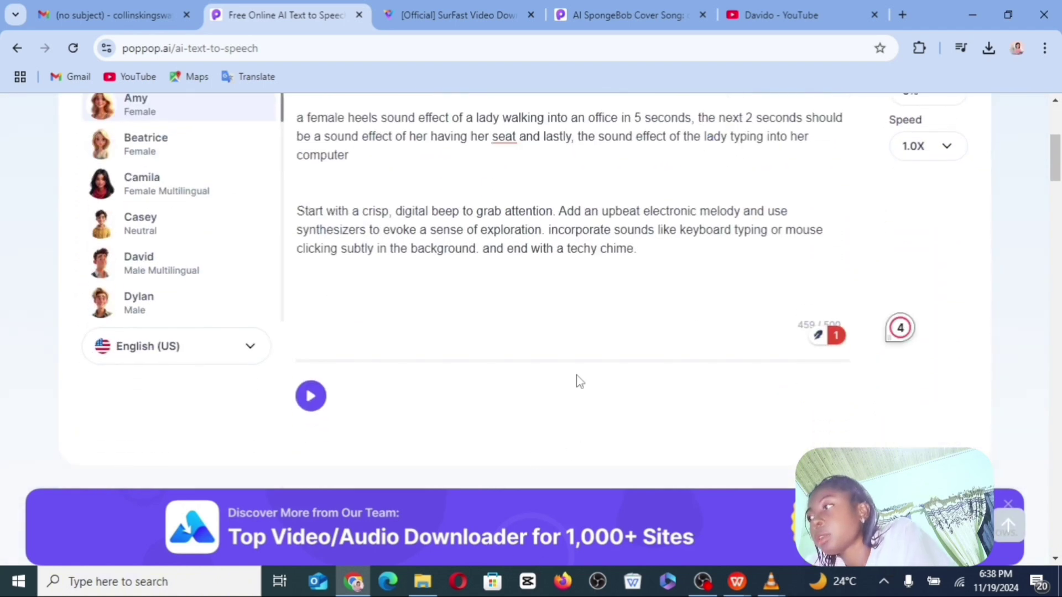
scroll(648, 326, up, 2)
scroll(649, 327, down, 7)
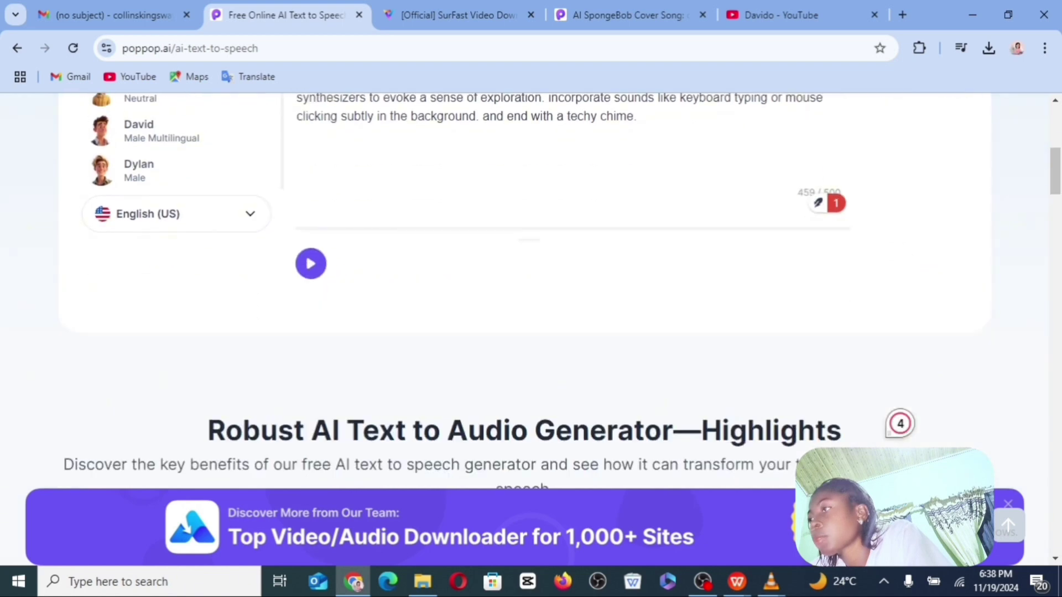
scroll(649, 327, up, 3)
scroll(125, 295, up, 5)
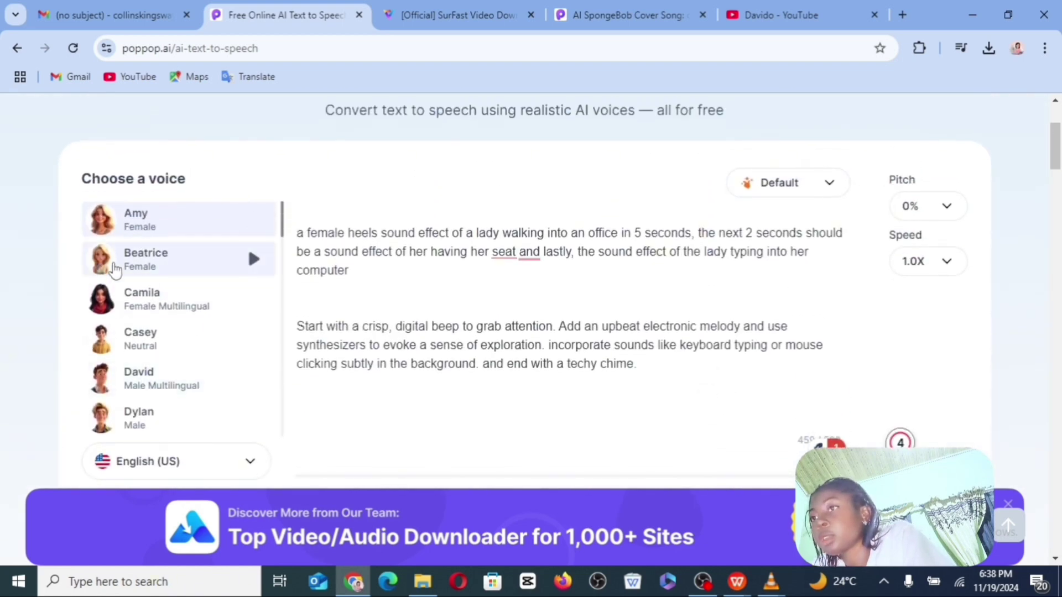
click(251, 462)
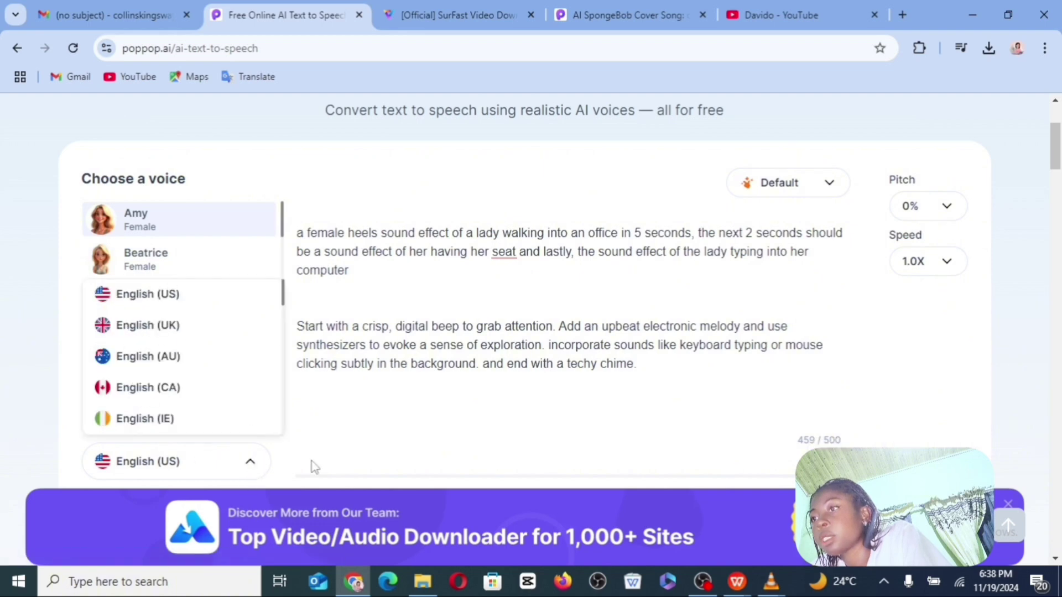
click(249, 464)
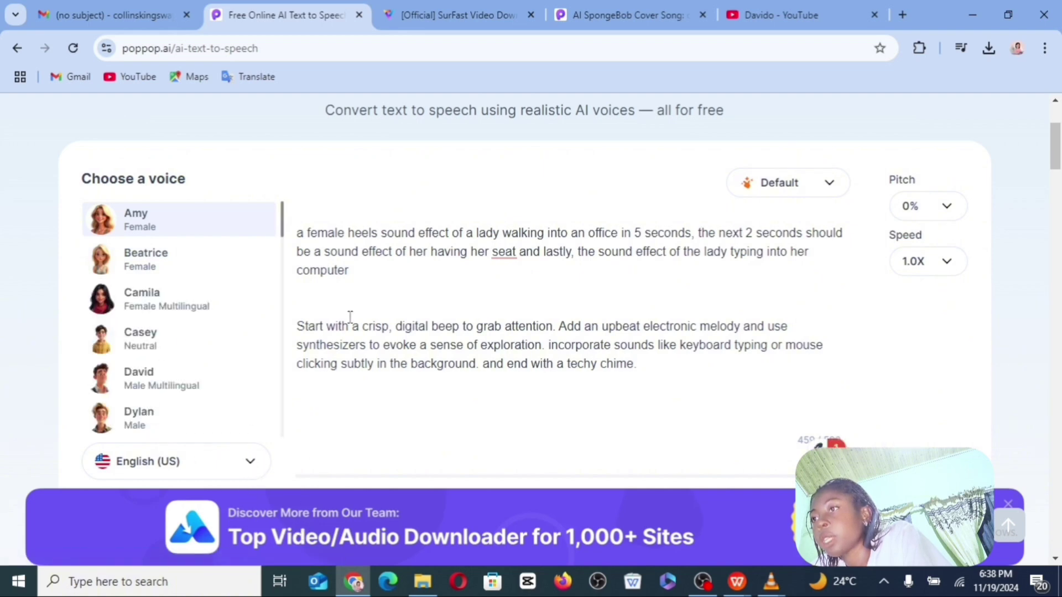
scroll(351, 317, down, 5)
scroll(350, 317, up, 2)
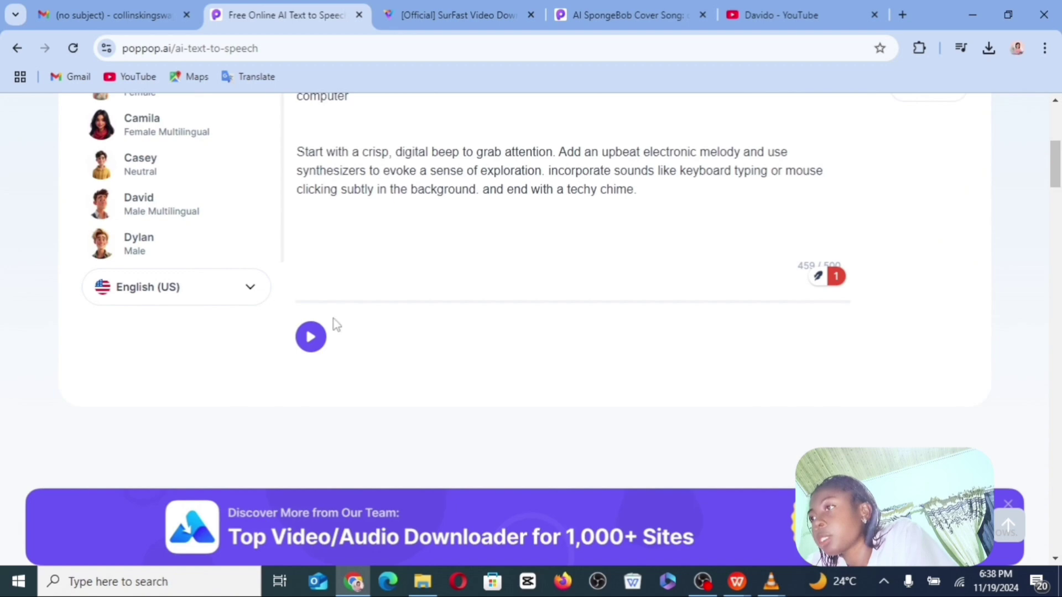
right_click(467, 204)
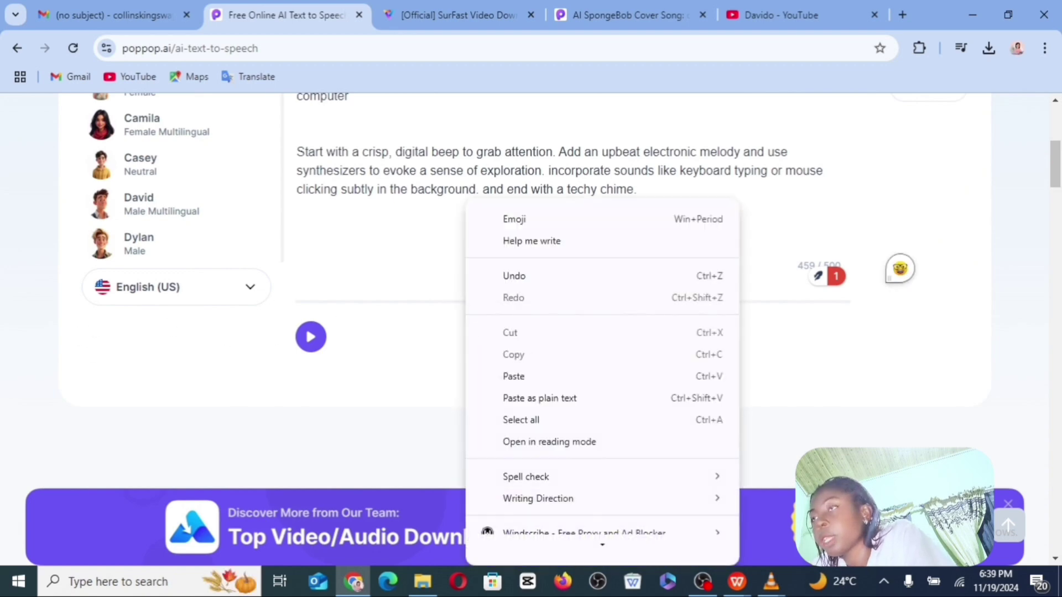
key(Escape)
scroll(467, 222, up, 1)
scroll(520, 276, up, 3)
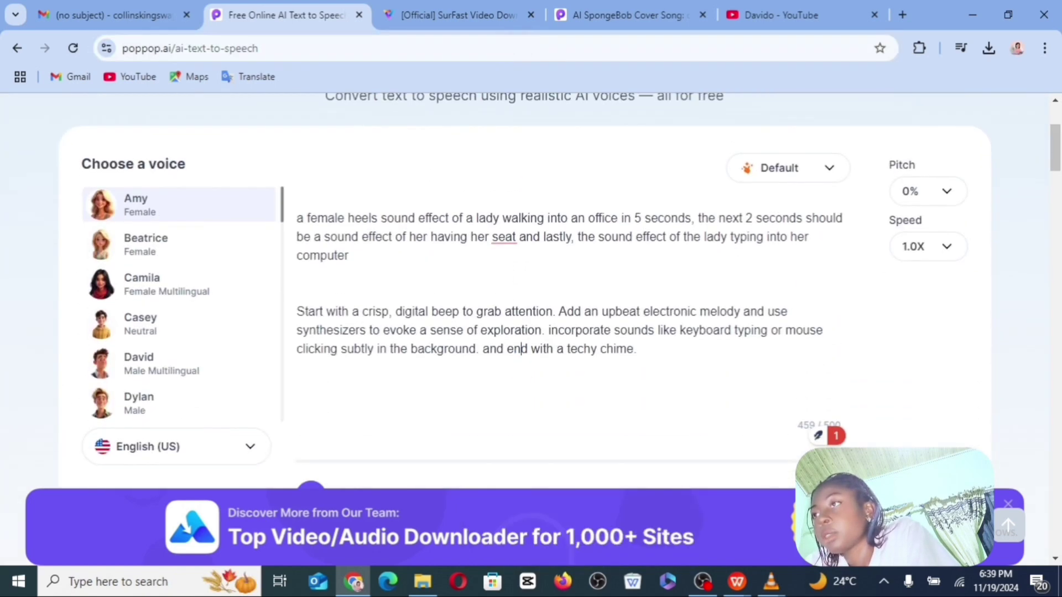
click(520, 310)
Generate speech from the entered text with the Amy voice in English (US) and play it.
scroll(519, 277, down, 2)
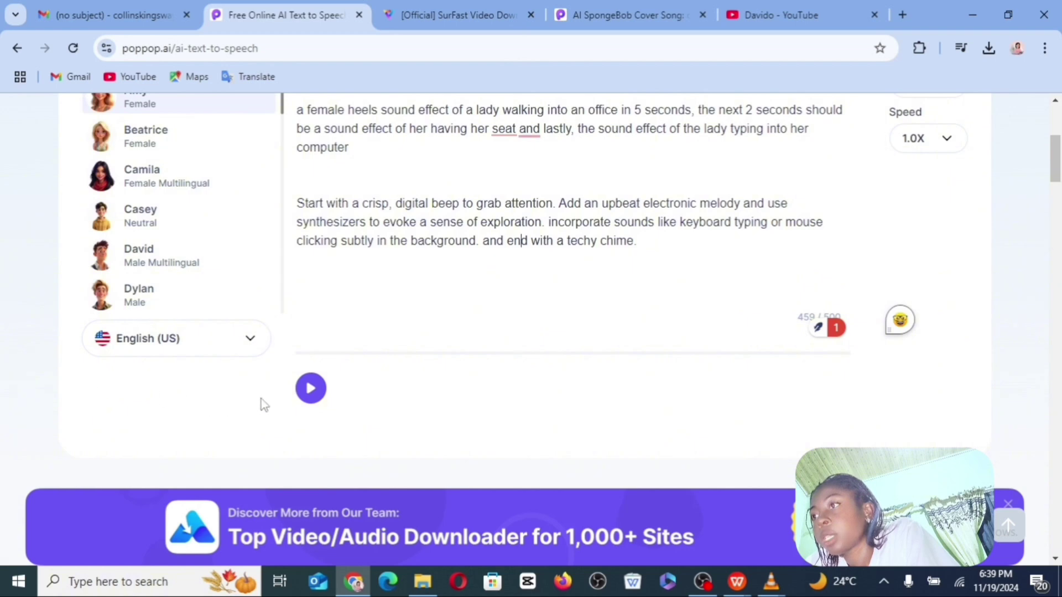
click(308, 399)
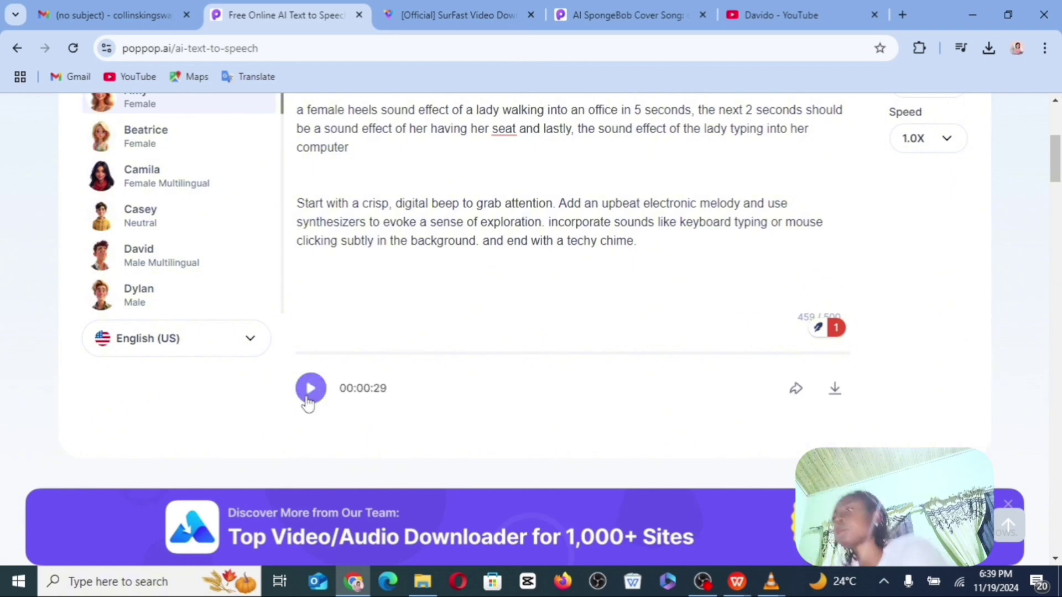
click(311, 389)
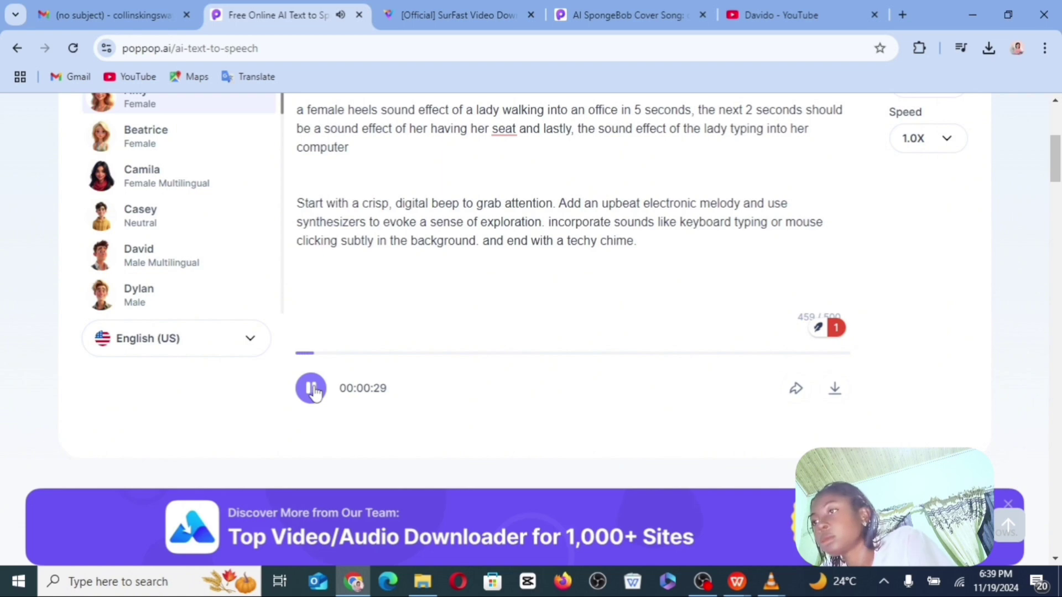
Play the sample of the multilingual female voice Camila in the text-to-speech voice list.
scroll(314, 392, up, 2)
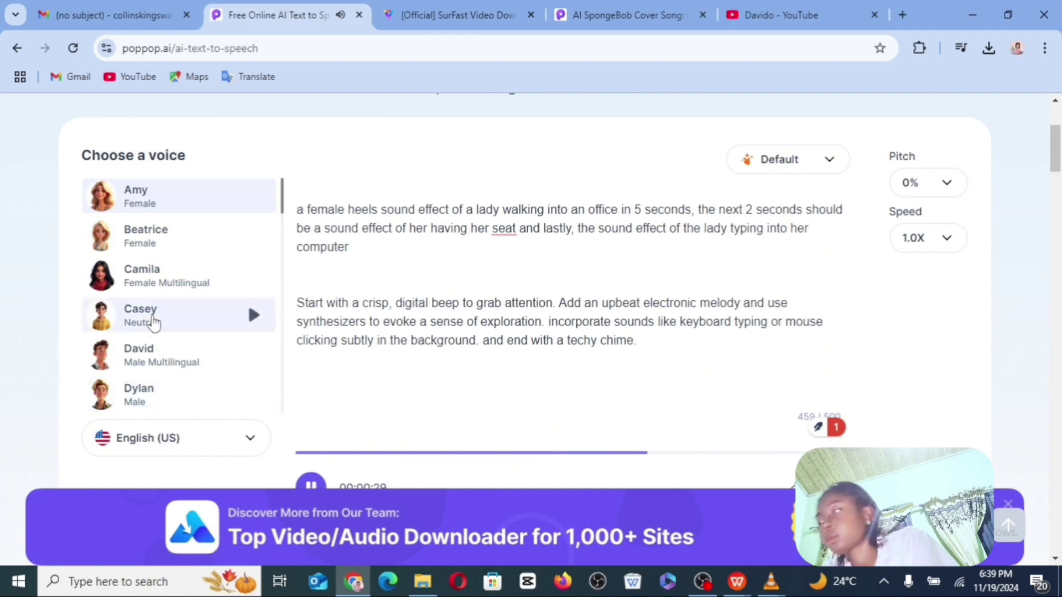
click(254, 285)
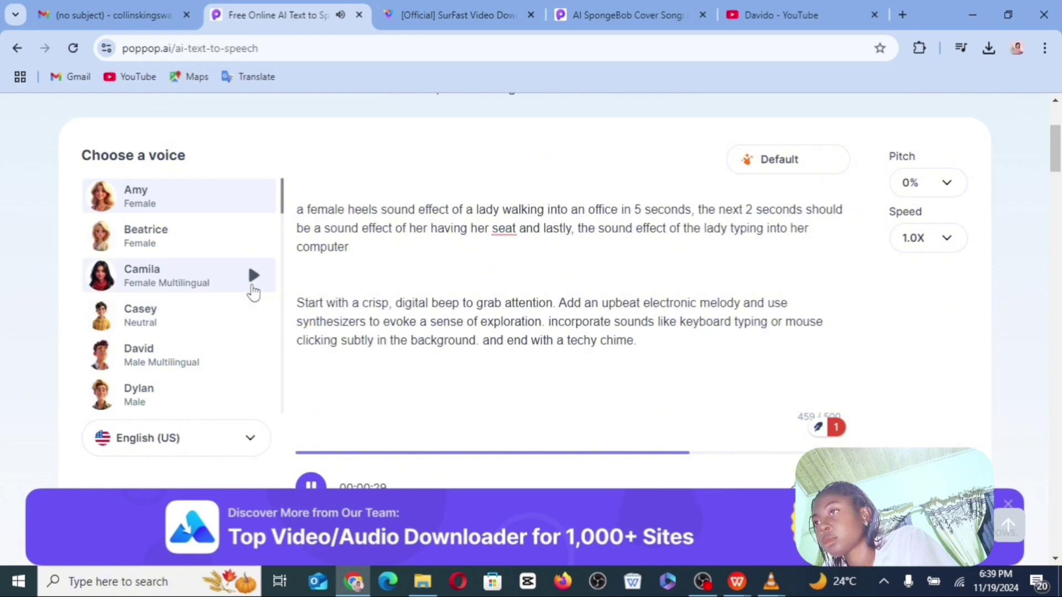
click(254, 276)
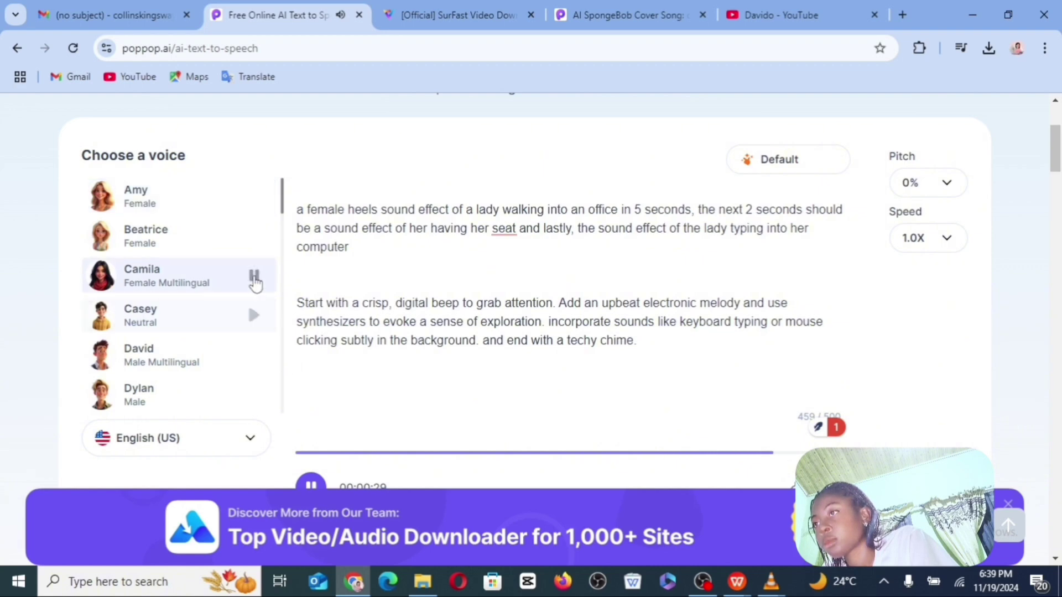
Leave the text-to-speech page and open the AI Sound Effect Generator.
key(alt+Left)
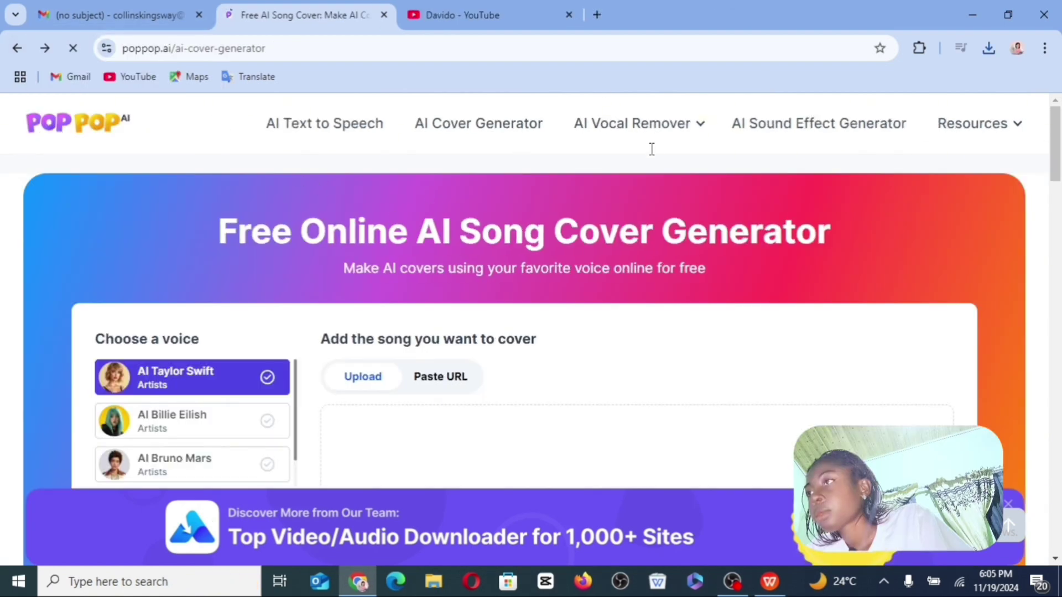
mouse_move(701, 123)
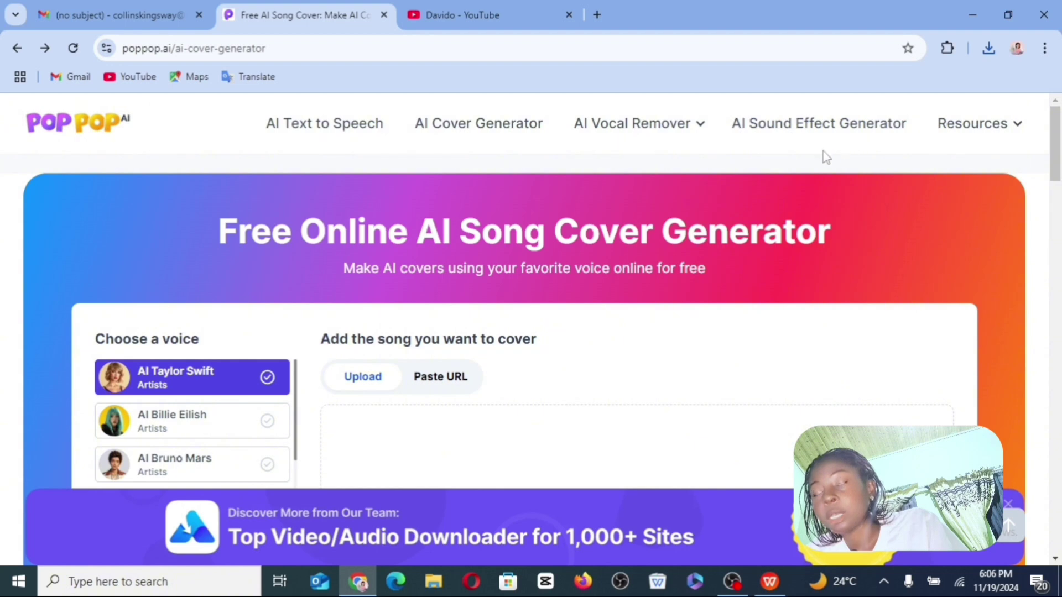
click(788, 138)
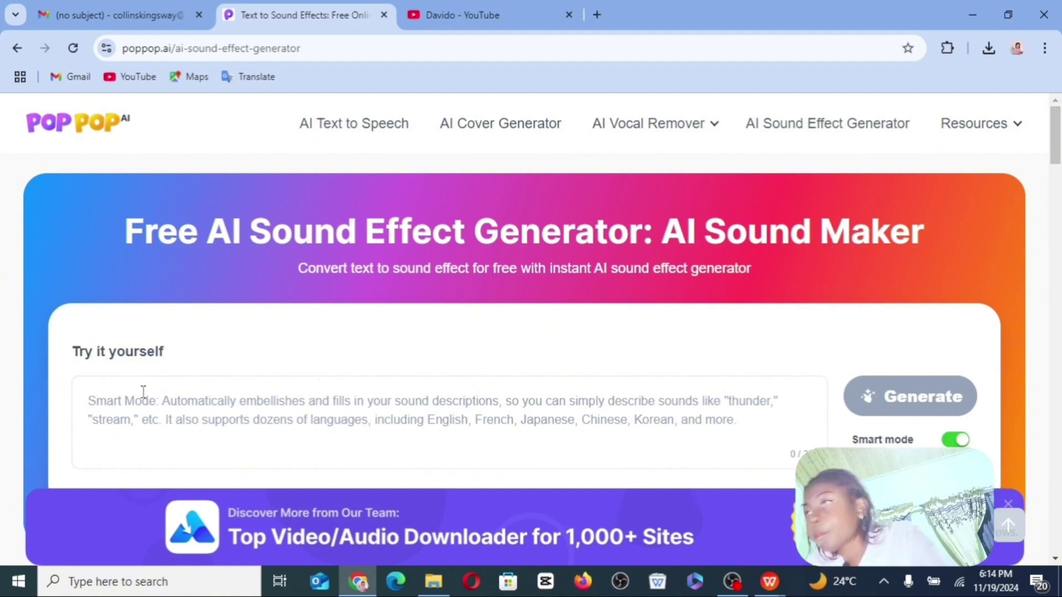
Generate sound effects with Smart mode from the prompt about a lady in heels walking into an office, sitting and typing, and play Option 1.
click(128, 402)
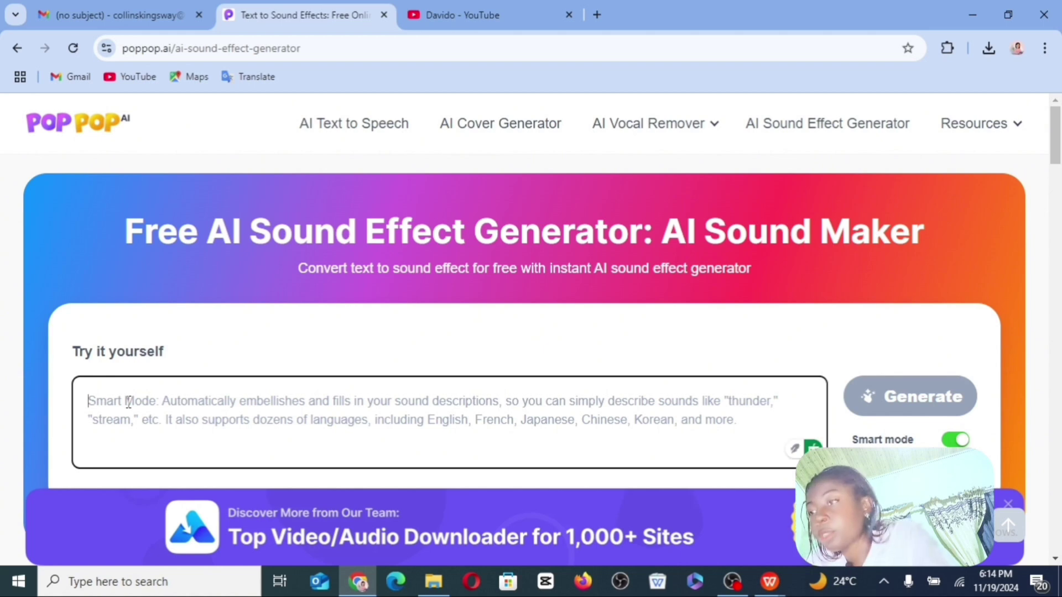
text(a female heels sound effect of a lady walking into an office in 5 seconds, the next 2 seconds should be a sound effect of her having her seat and lastly, the sound effect of the lady typing into her computer   Start with a crisp, digital beep to grab)
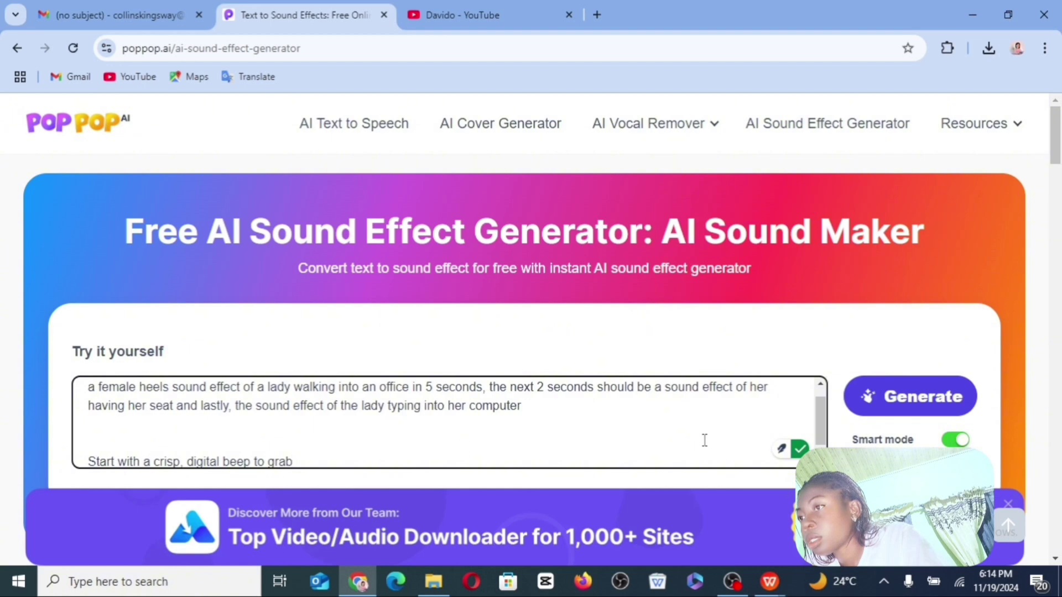
click(889, 404)
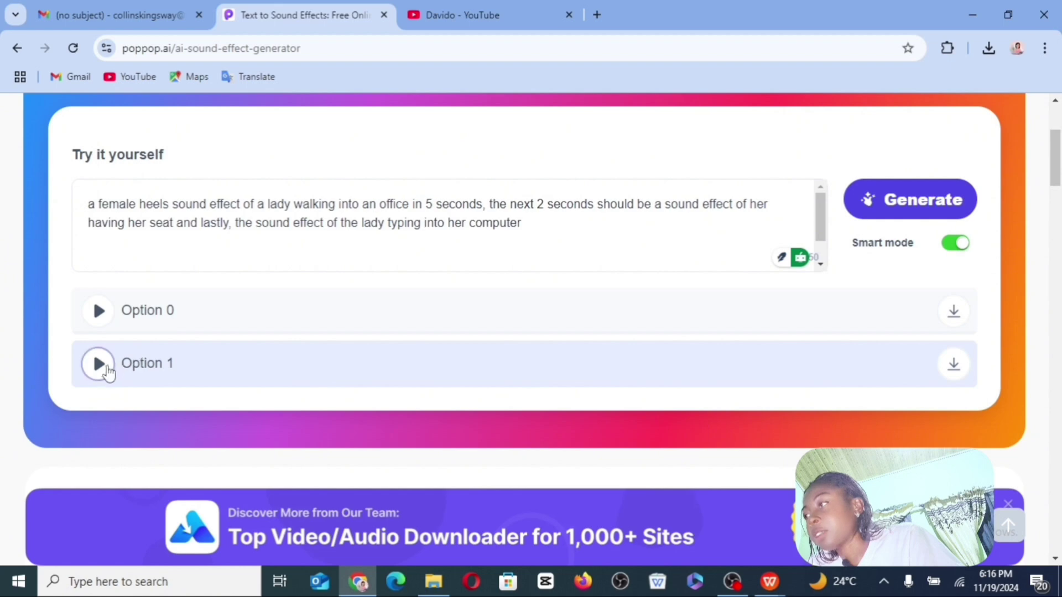
click(100, 366)
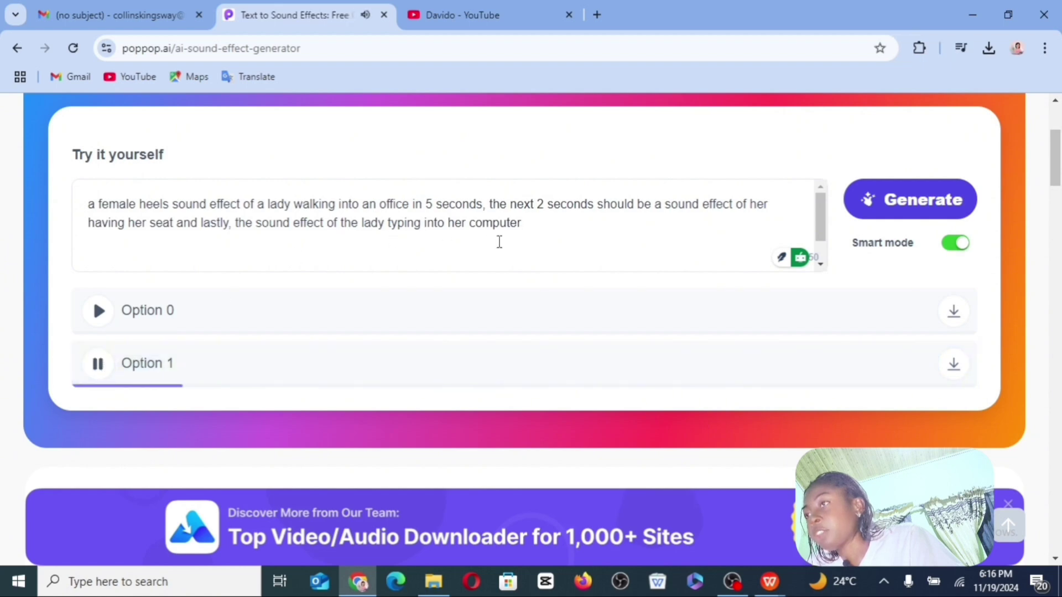